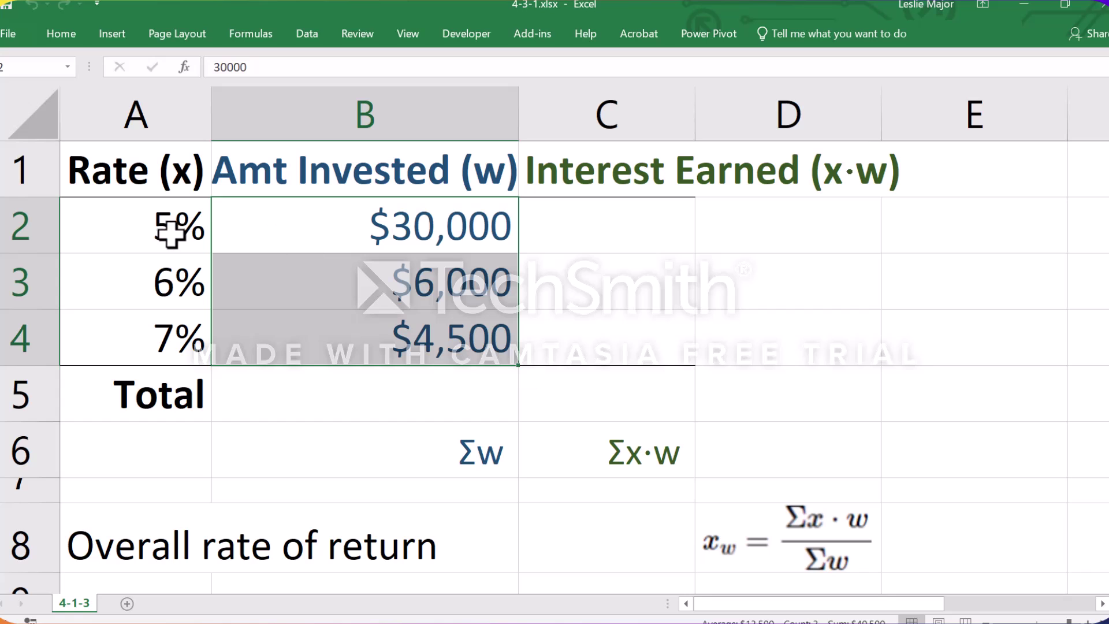
Calculate the interest earned for the 5% investment in C2 with the formula =A2*B2
left_click_drag(170, 231, 307, 231)
left_click(550, 232)
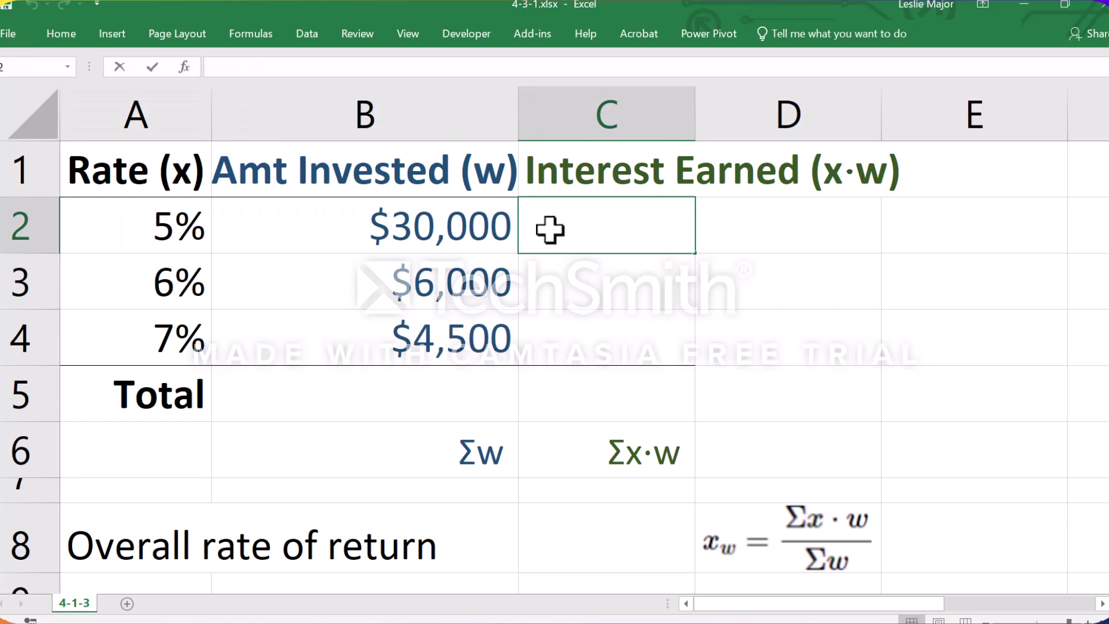
type("=")
left_click(132, 227)
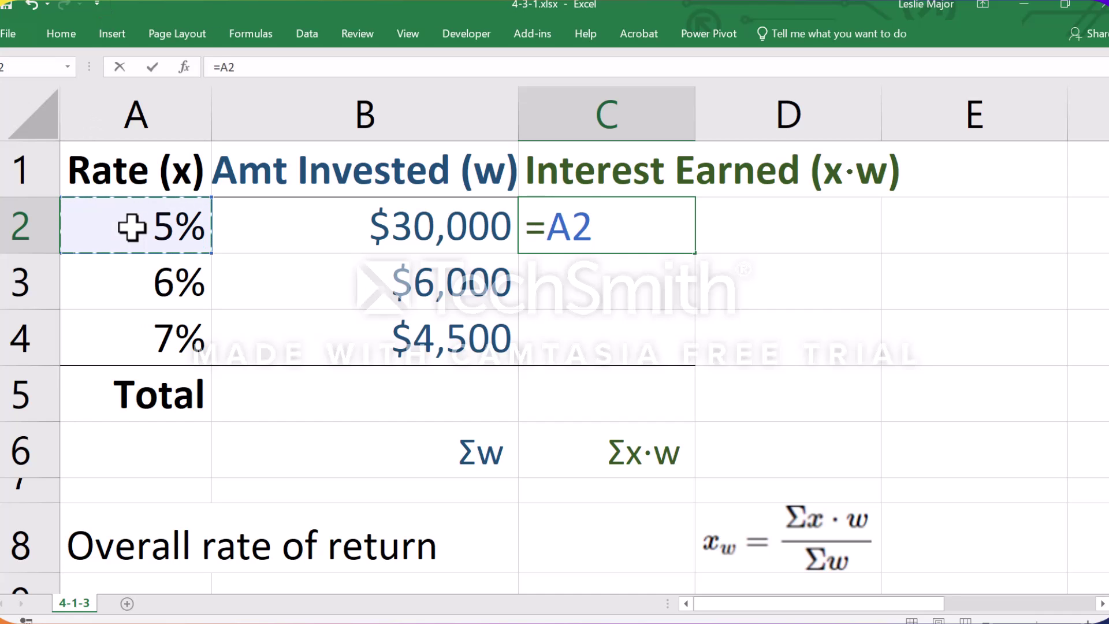
type("*")
left_click(362, 218)
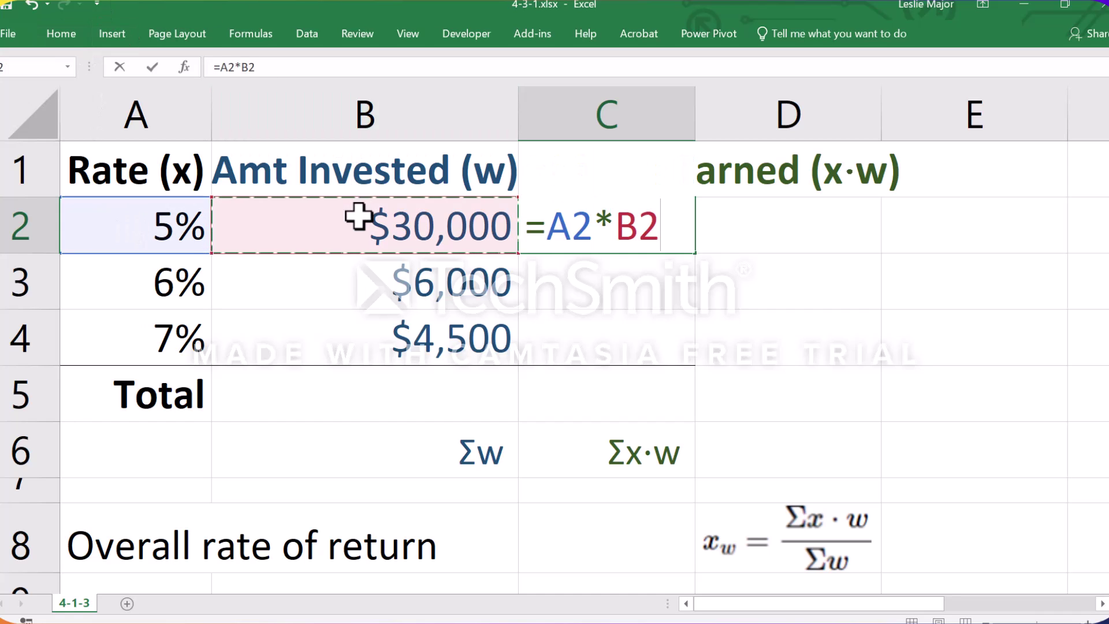
key("Return")
Examine how the interest formula in C2 uses the rate and the amount invested in row 2
left_click(651, 218)
left_click_drag(191, 224, 557, 218)
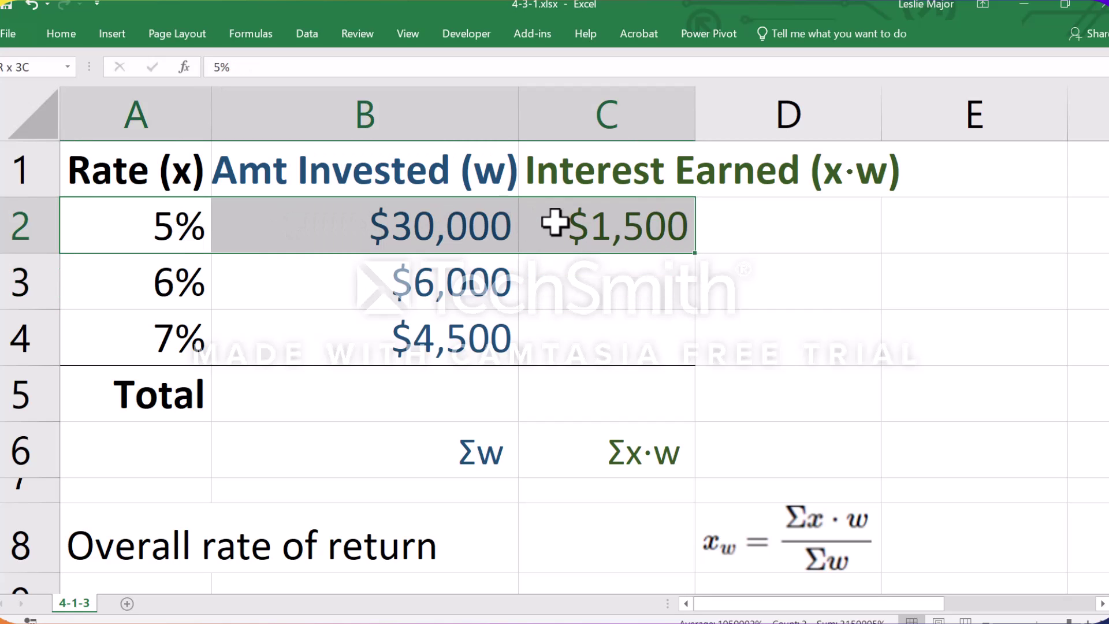
left_click(612, 240)
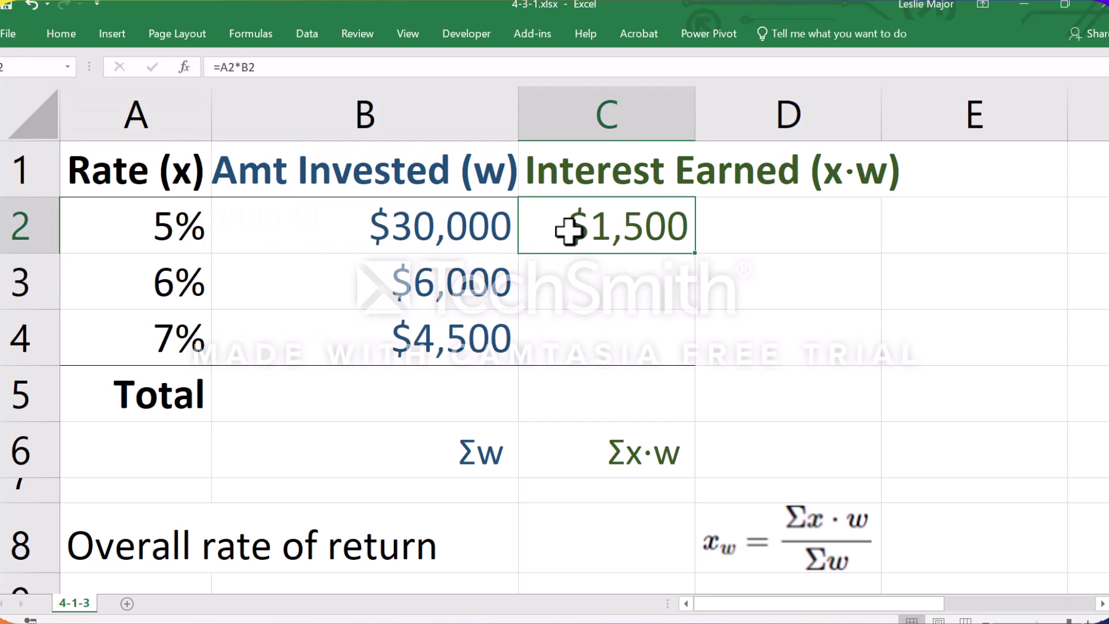
left_click(370, 225)
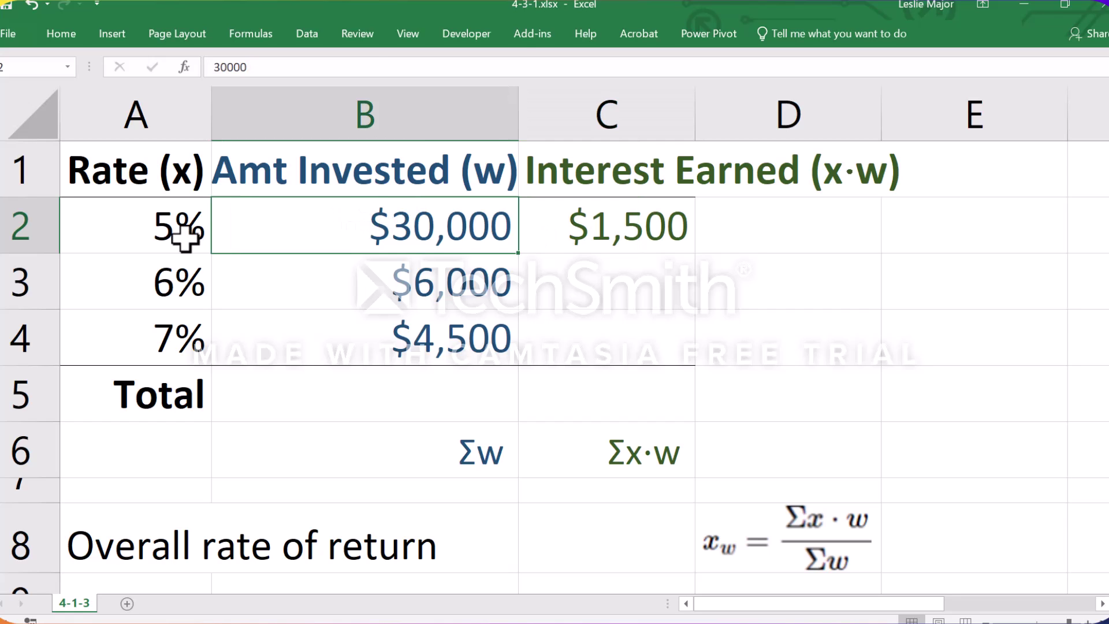
left_click_drag(191, 226, 330, 237)
left_click(589, 224)
double_click(594, 224)
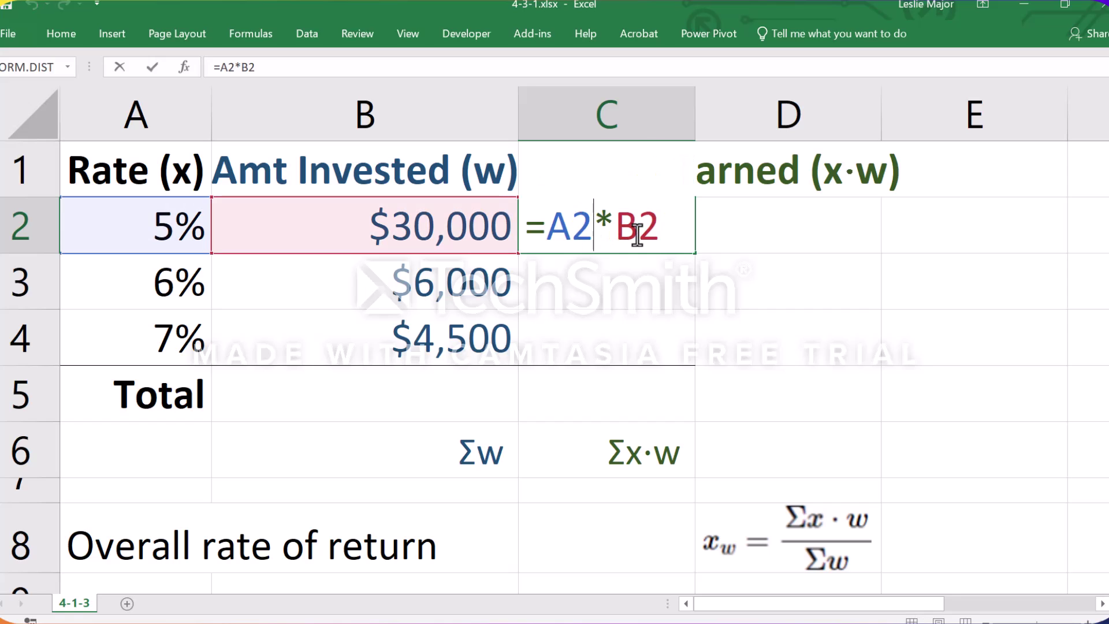
key("Return")
Copy the interest formula from C2 down through C4 and check the cell references in the copies
left_click(607, 228)
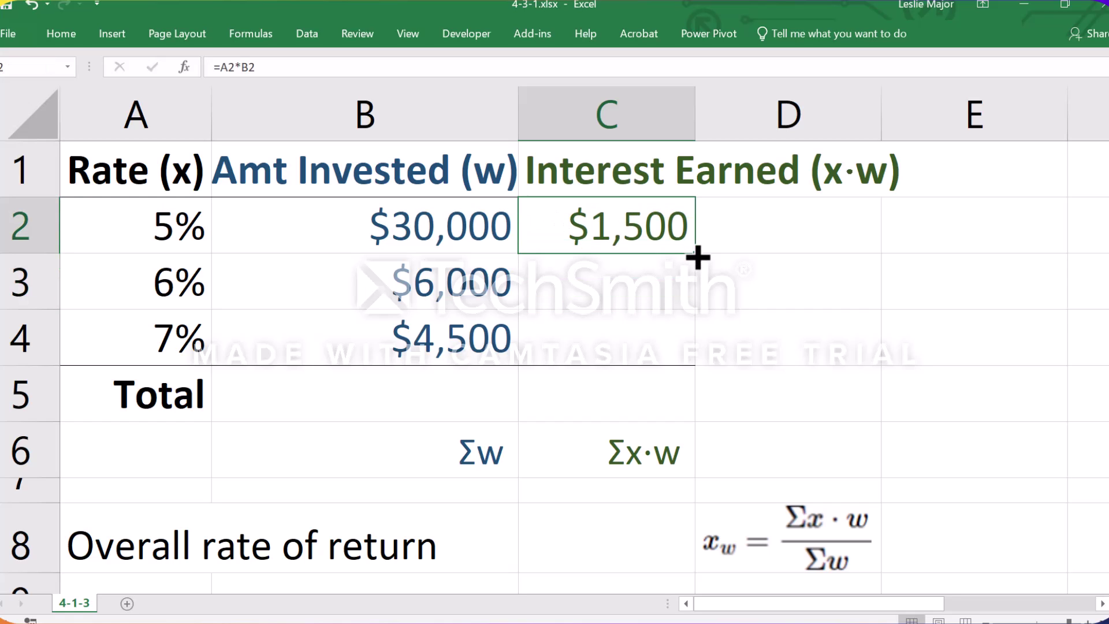
left_click_drag(697, 260, 688, 347)
double_click(641, 287)
key("Return")
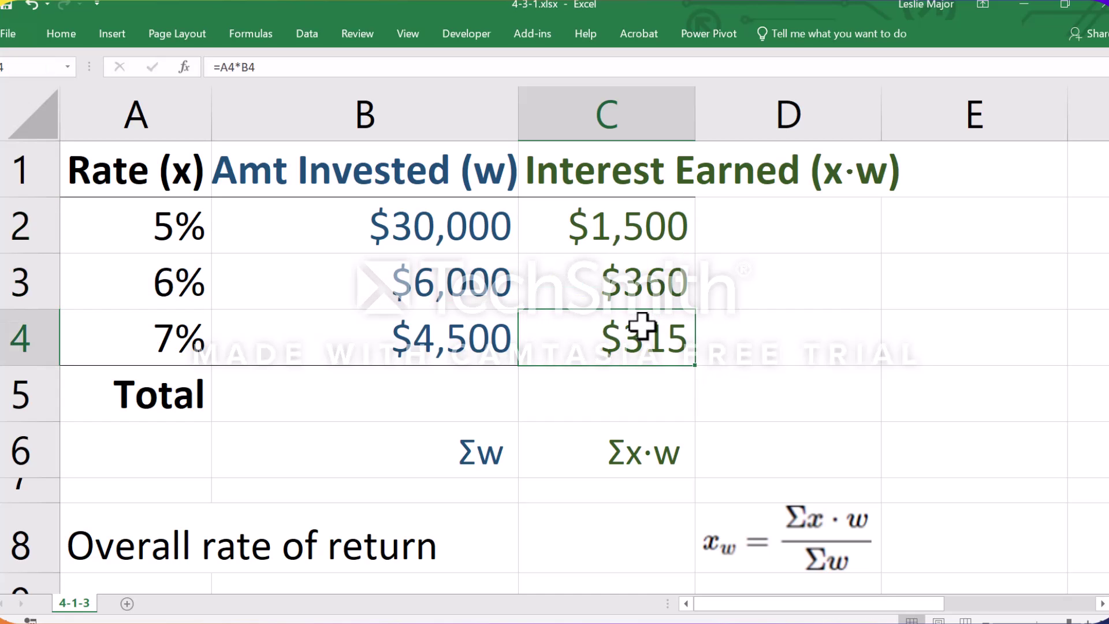
double_click(644, 323)
key("Return")
left_click(471, 343)
mouse_move(471, 342)
left_mouse_down()
mouse_move(163, 354)
mouse_move(232, 341)
mouse_move(488, 354)
left_mouse_up()
Total the interest earned in C5 by summing C2:C4
left_click(656, 398)
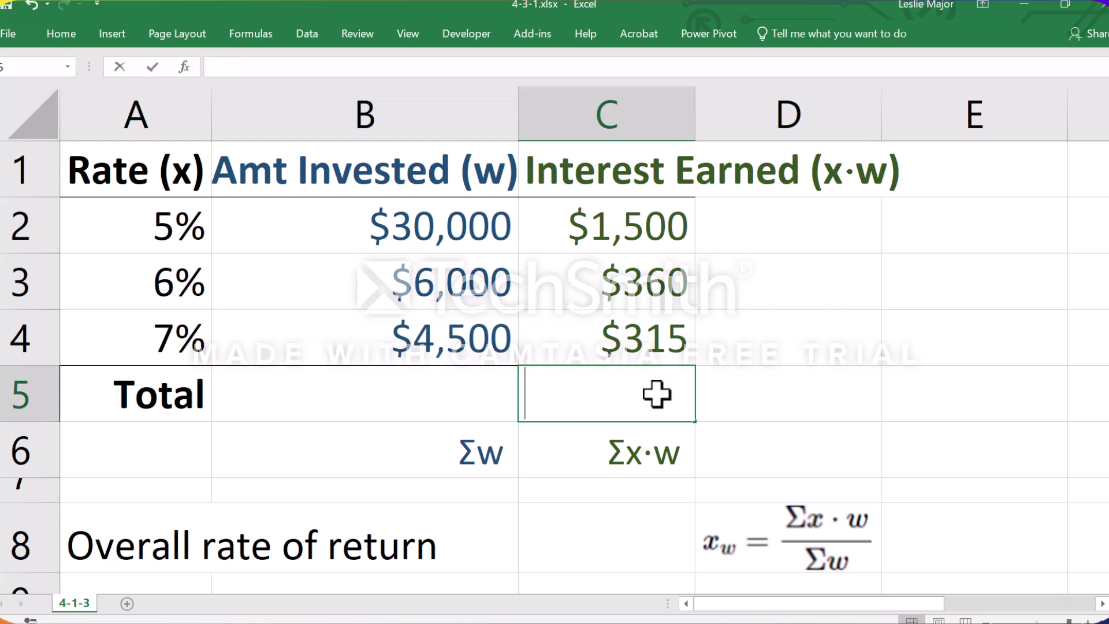
type("=sum(")
left_click_drag(643, 230, 638, 326)
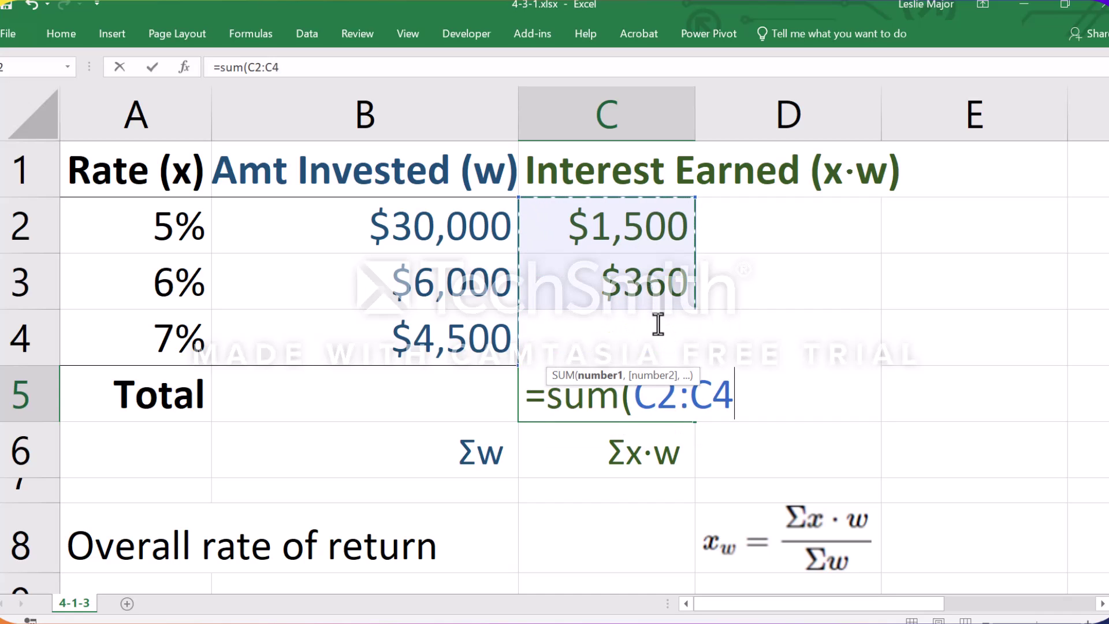
key("Return")
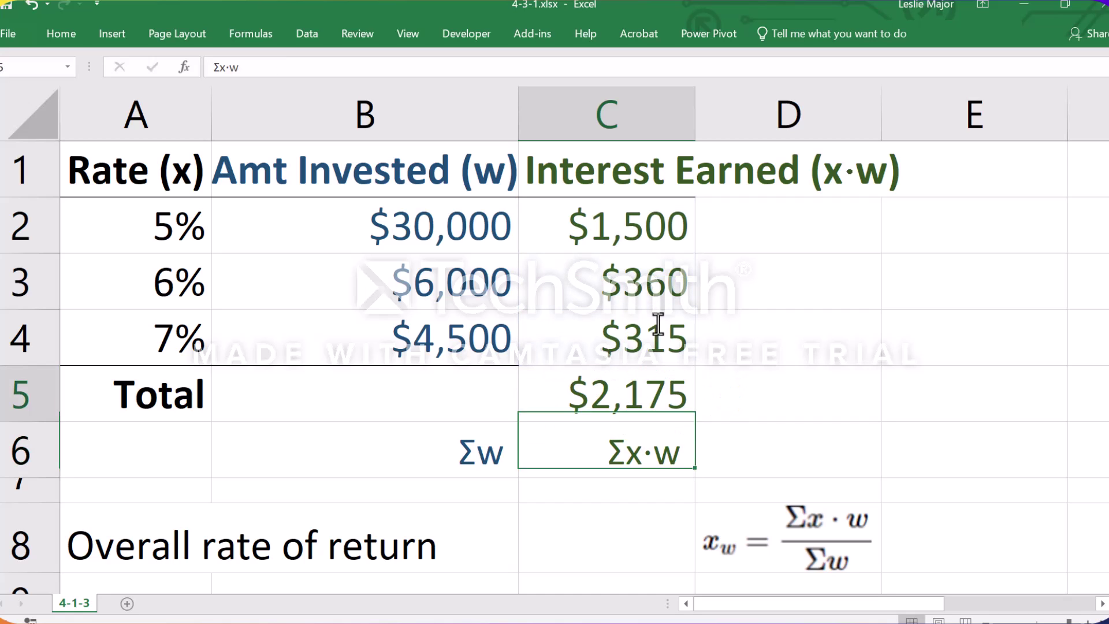
key("Up")
left_click(623, 344)
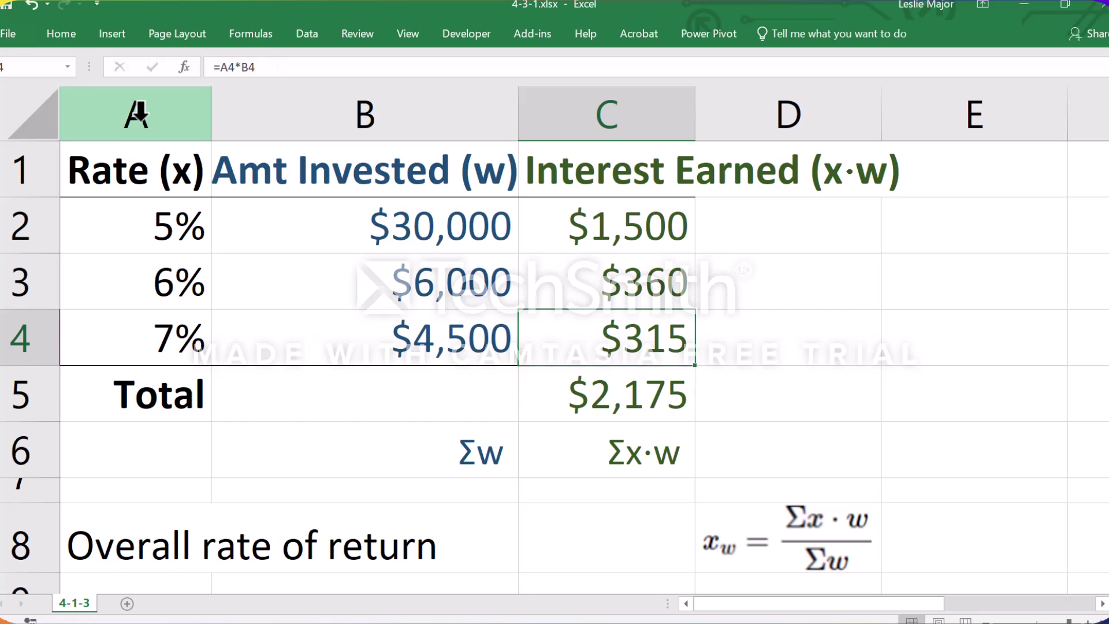
left_click(68, 42)
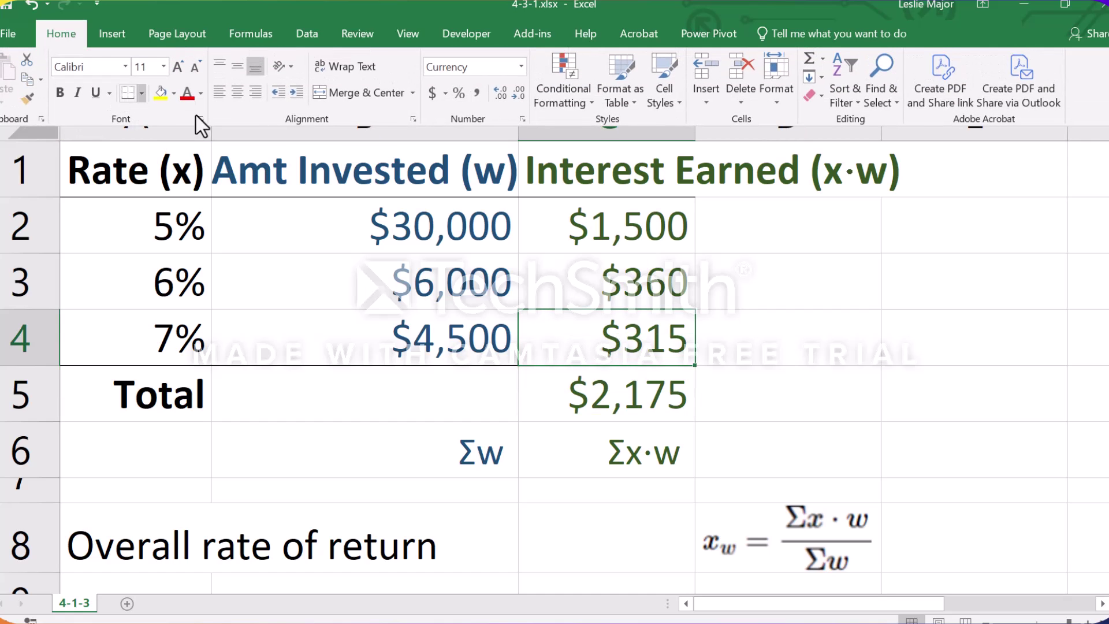
left_click(864, 363)
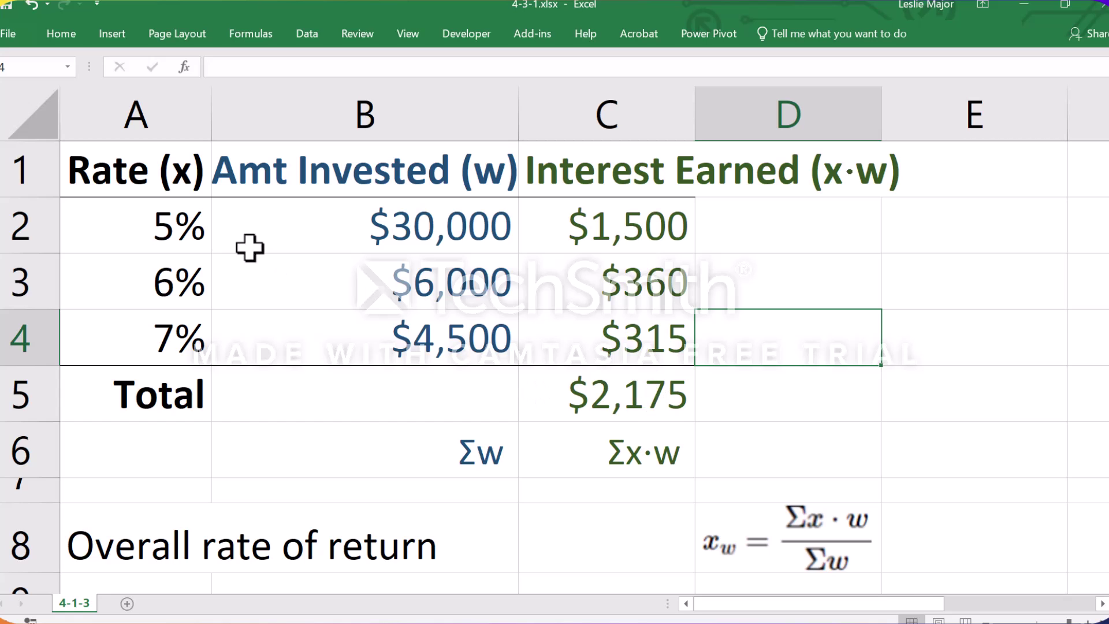
left_click_drag(159, 223, 170, 330)
left_click_drag(336, 232, 339, 317)
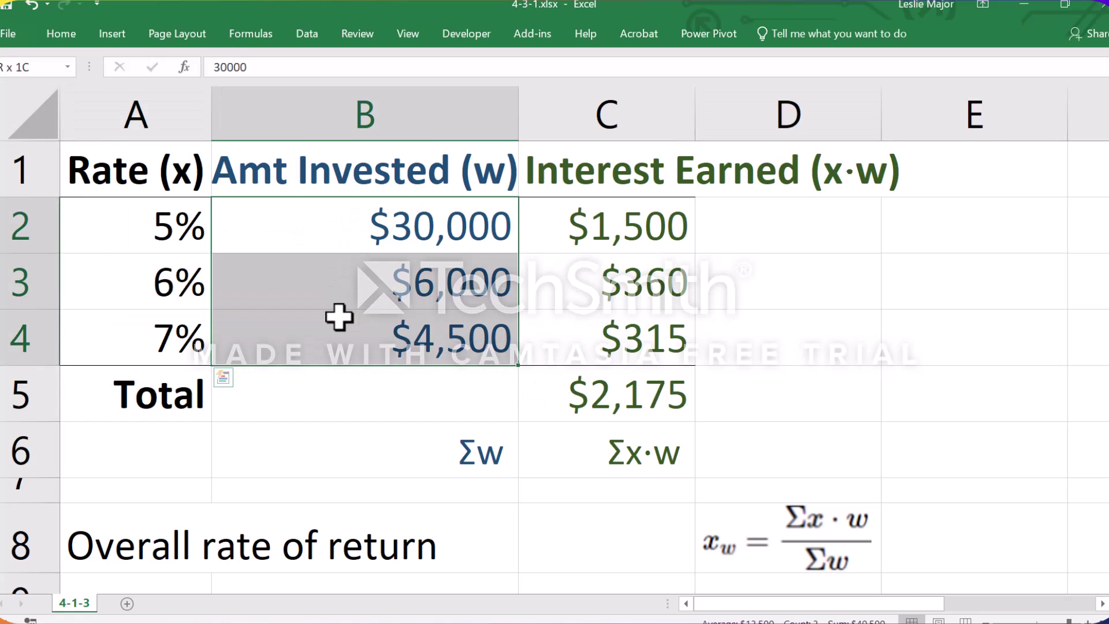
Total the amounts invested in B5 with the formula =SUM(B2:B4)
left_click(386, 401)
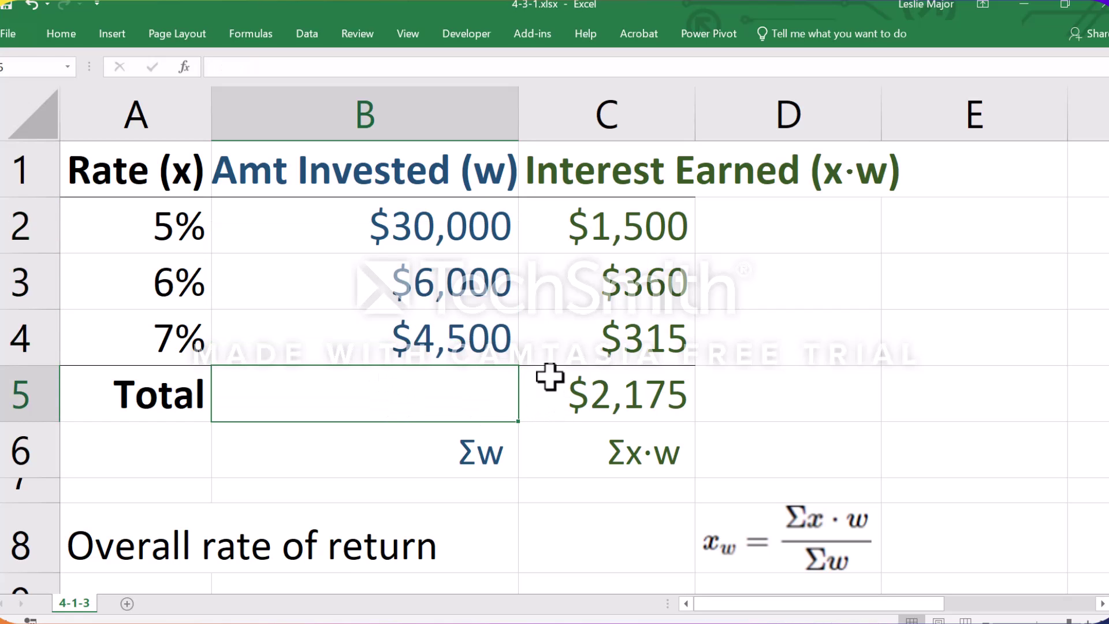
type("=sum(")
left_click_drag(458, 229, 463, 320)
type(")")
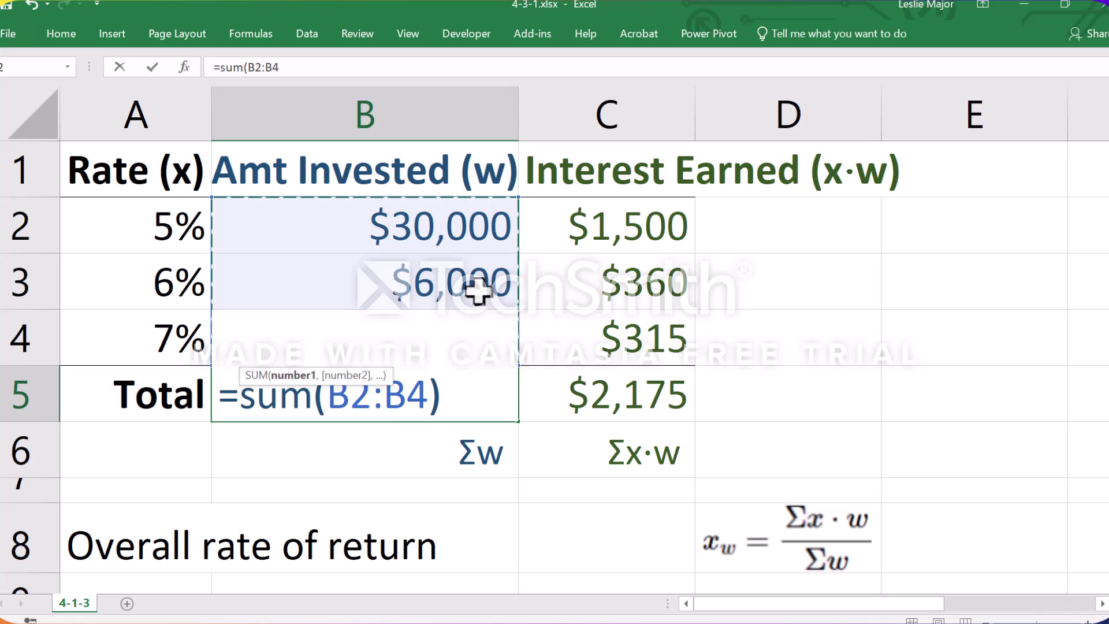
key("ctrl+Return")
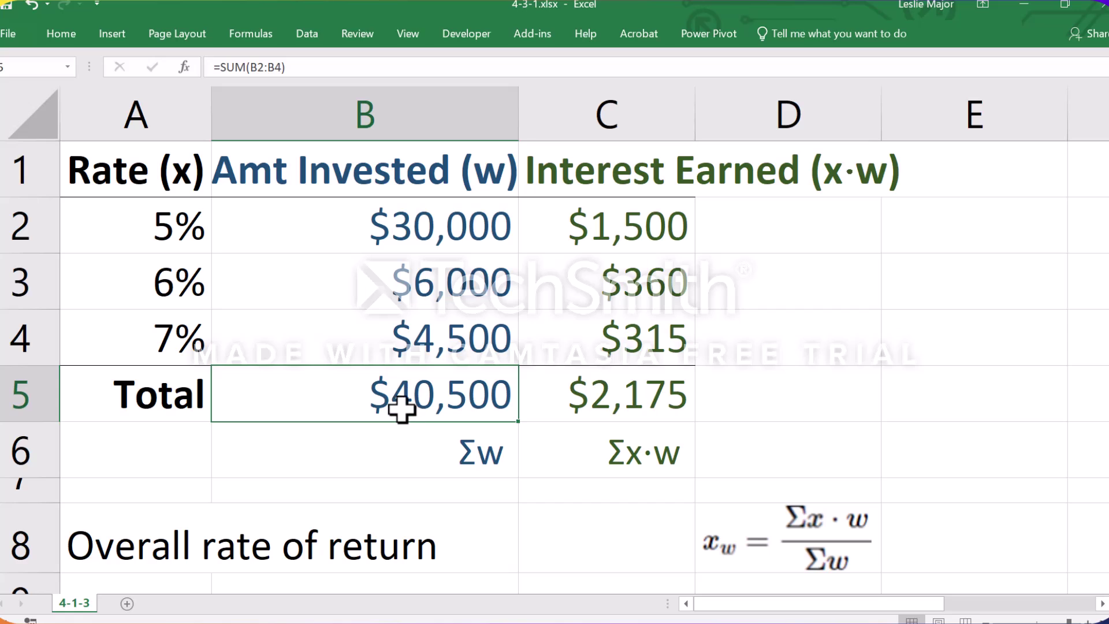
Calculate the overall rate of return in C8 by dividing total interest by total invested, =C5/B5
left_click(573, 533)
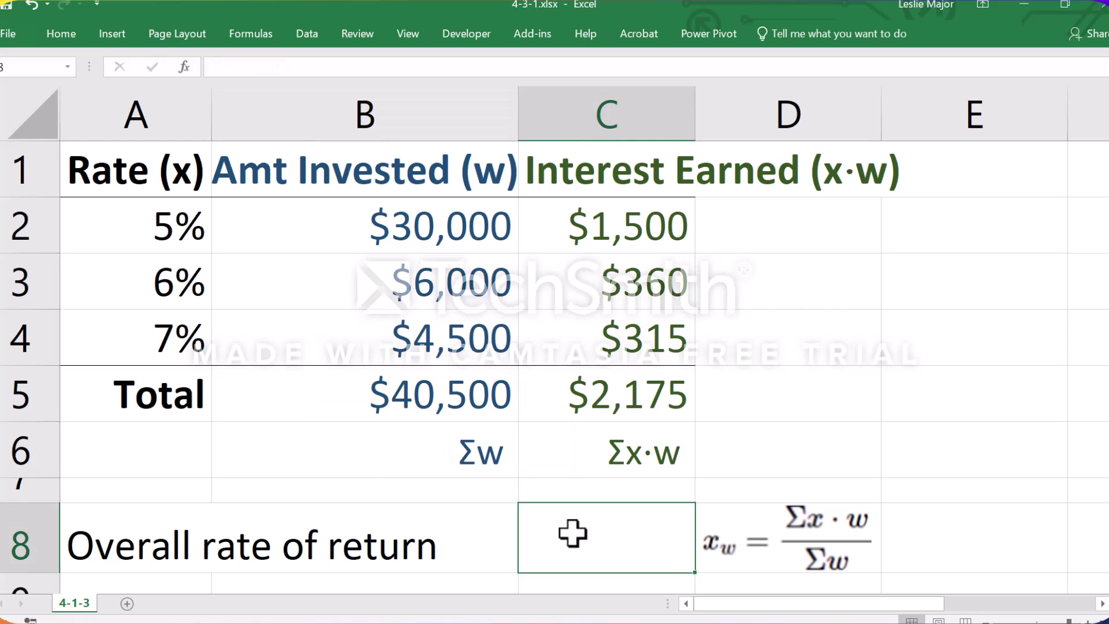
type("=")
left_click(604, 413)
type("/")
left_click(404, 398)
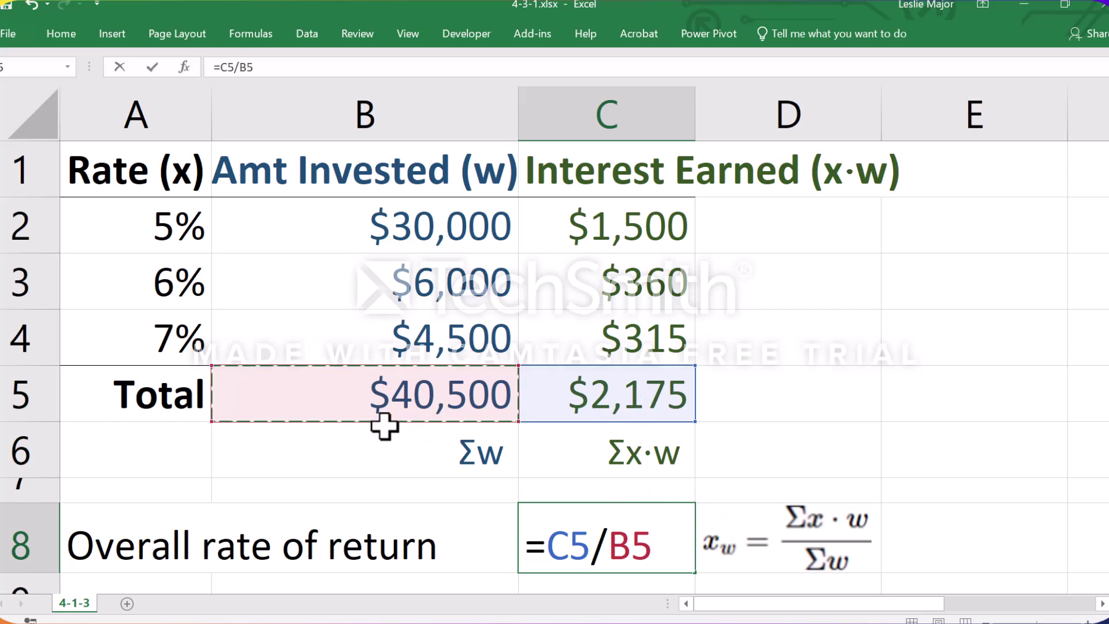
key("Return")
scroll(629, 445, "up", 1)
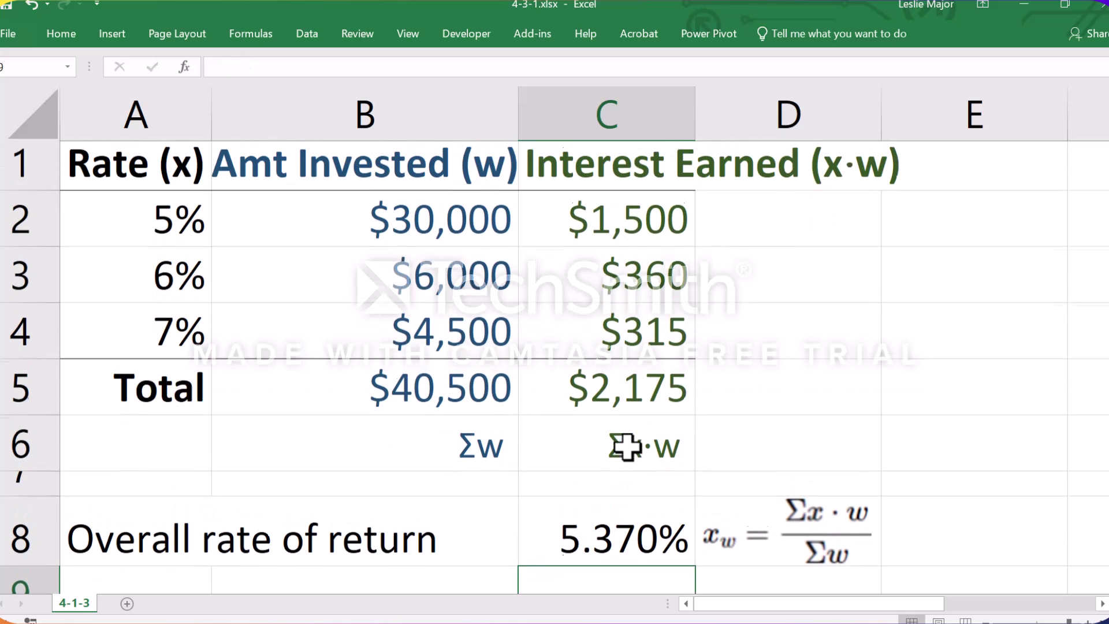
Apply the General number format to the overall rate of return in C8 and check its formula
left_click(619, 526)
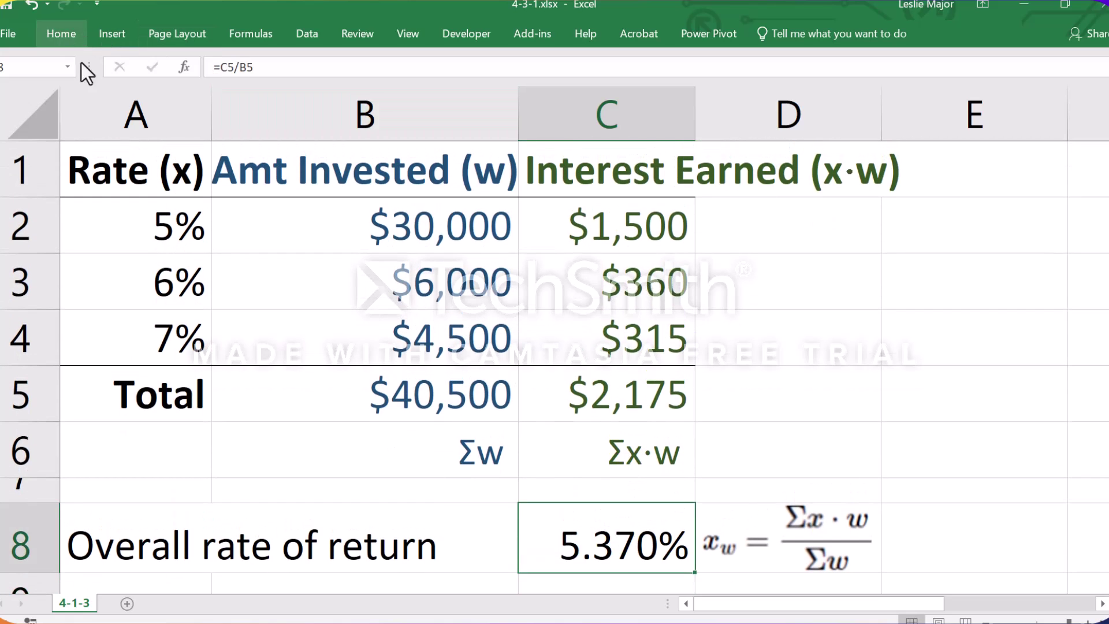
left_click(50, 32)
left_click(522, 66)
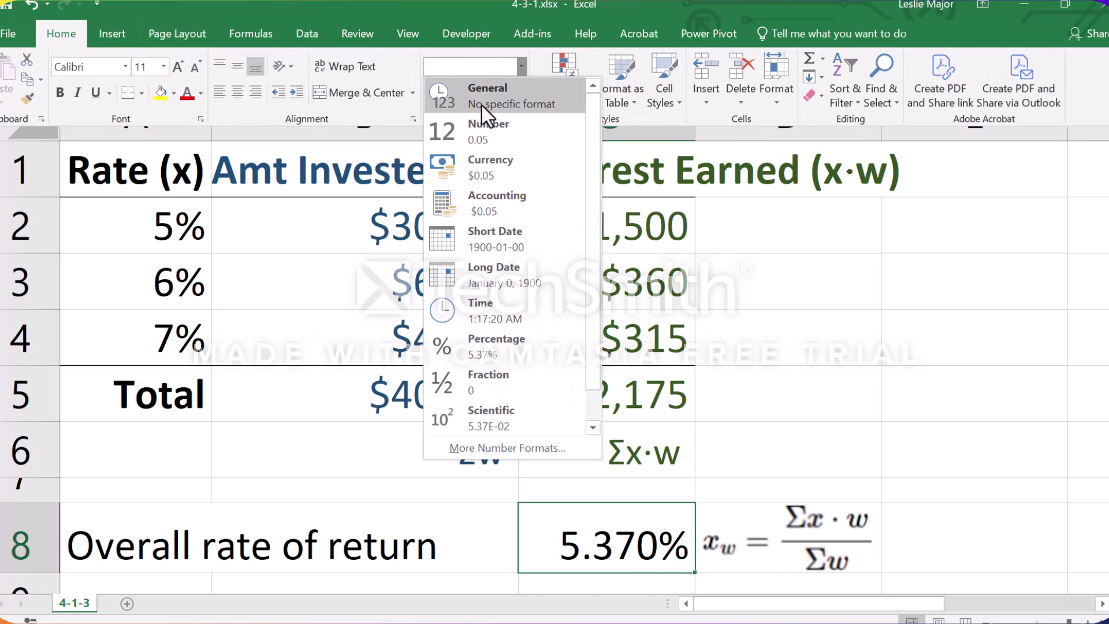
left_click(482, 102)
left_click(621, 547)
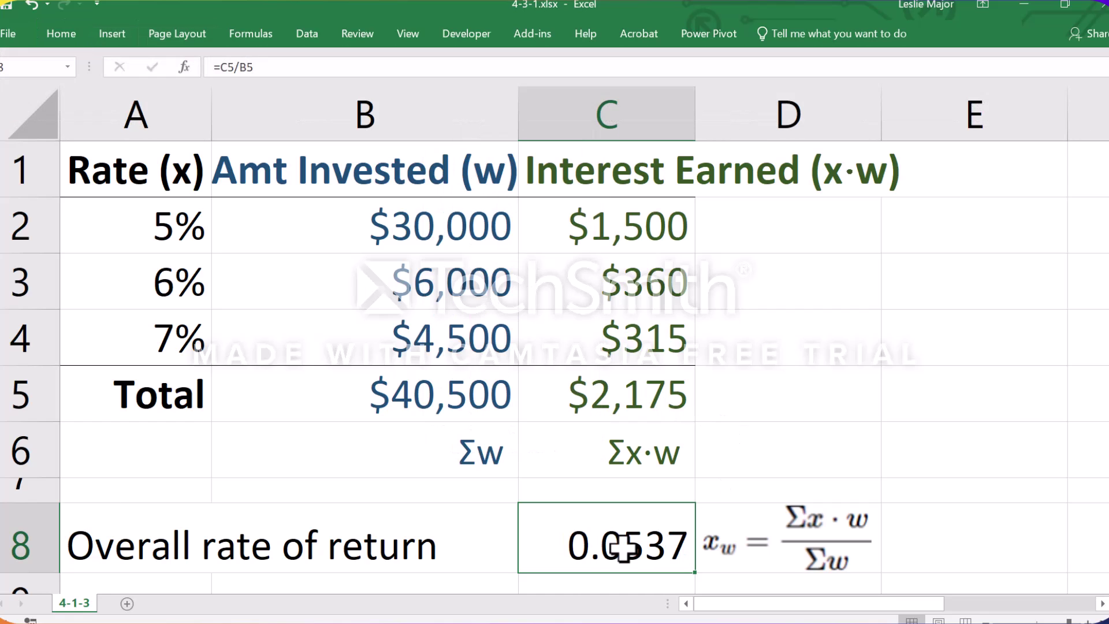
double_click(627, 546)
key("Return")
left_click(635, 492)
scroll(632, 512, "up", 1)
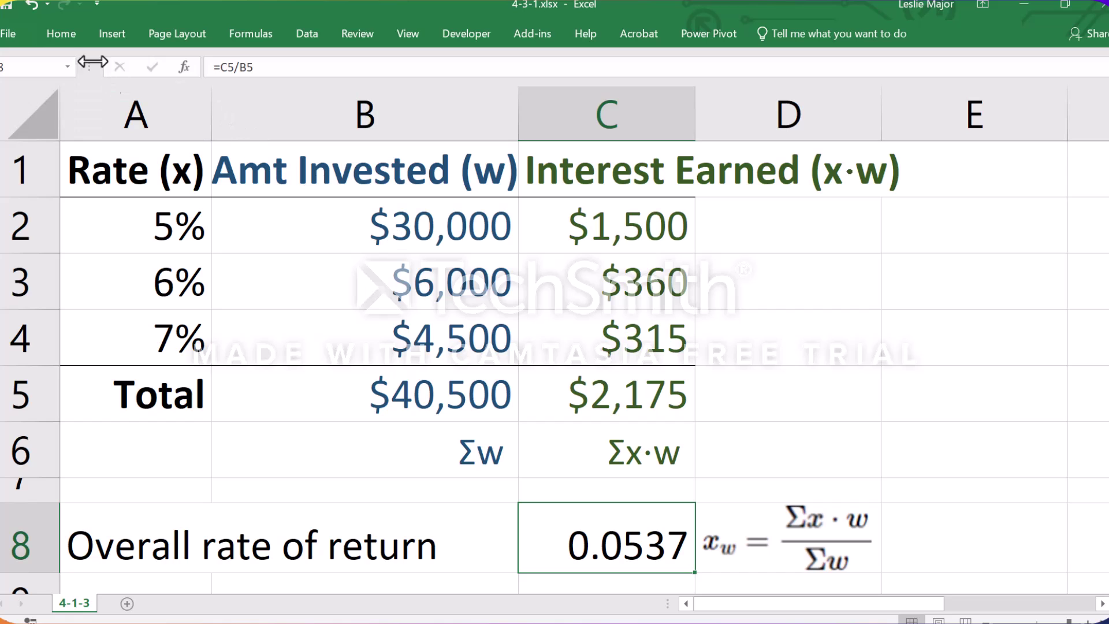
Format the overall rate of return in C8 as Percentage with two decimal places
left_click(61, 36)
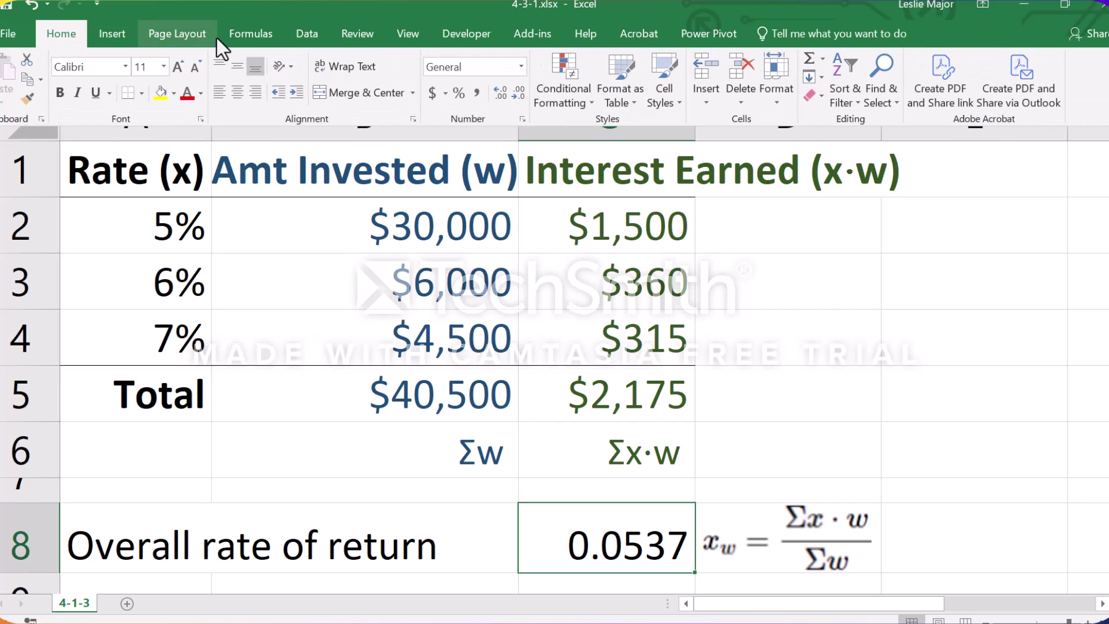
left_click(522, 72)
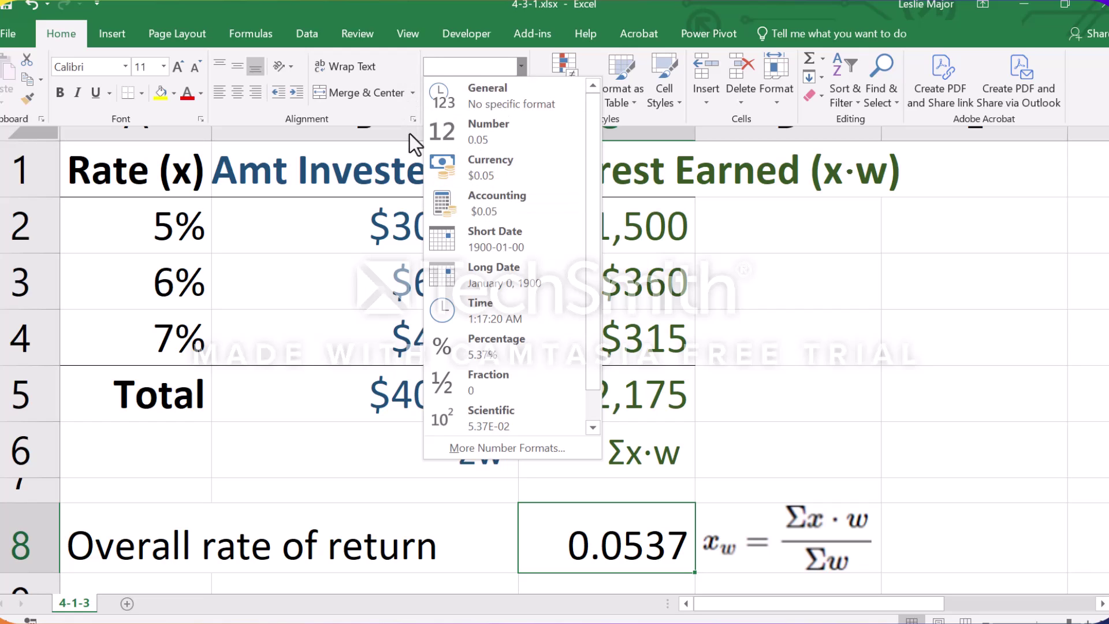
left_click(503, 350)
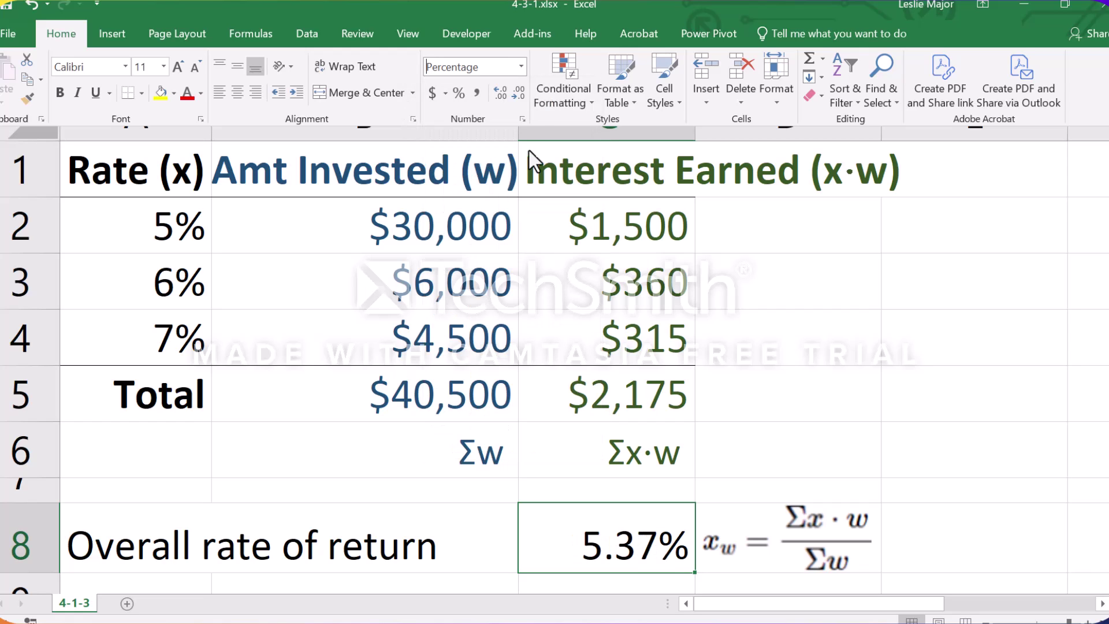
left_click(500, 92)
left_click(518, 92)
key("ctrl+F1")
Hide the interest earned column's contents in C1:C6 by setting their font color to white
left_click(621, 395)
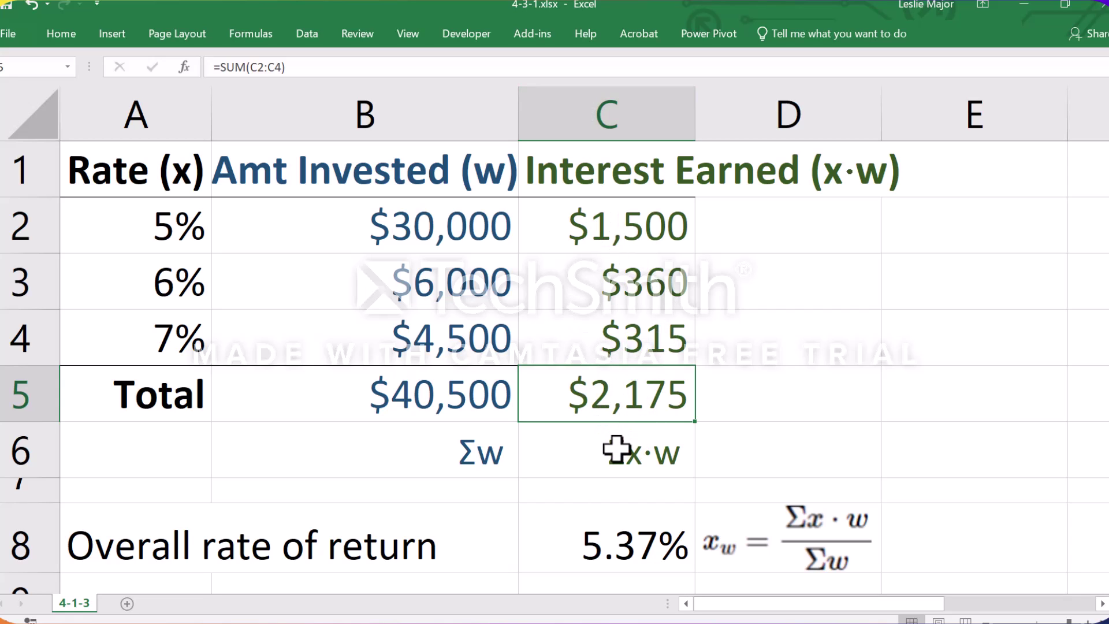
left_click(718, 425)
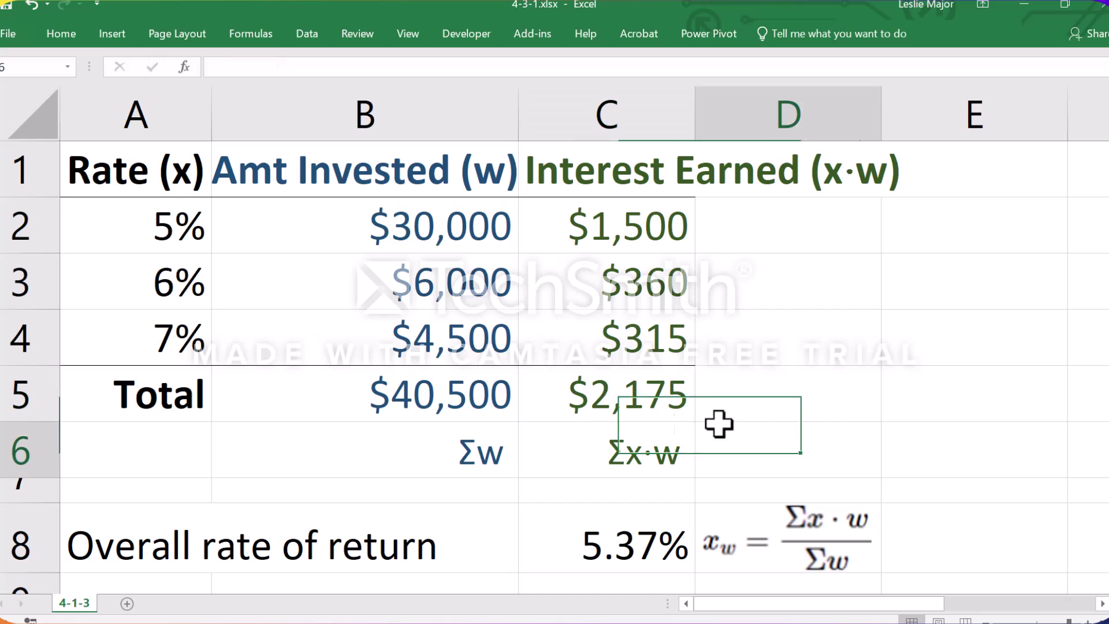
left_click_drag(584, 445, 572, 186)
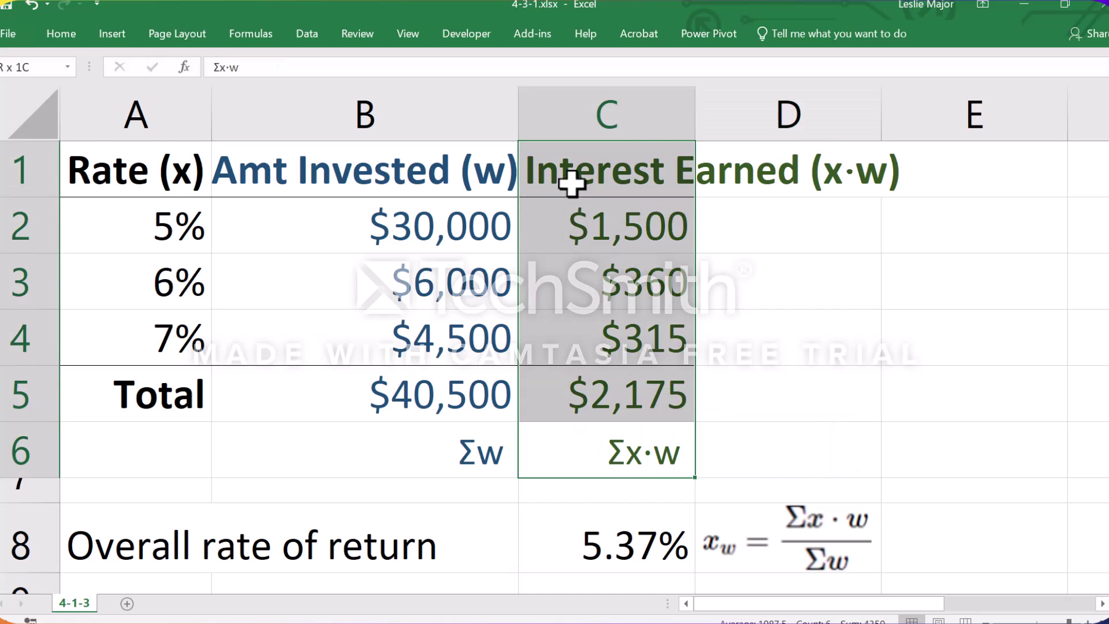
left_click(65, 33)
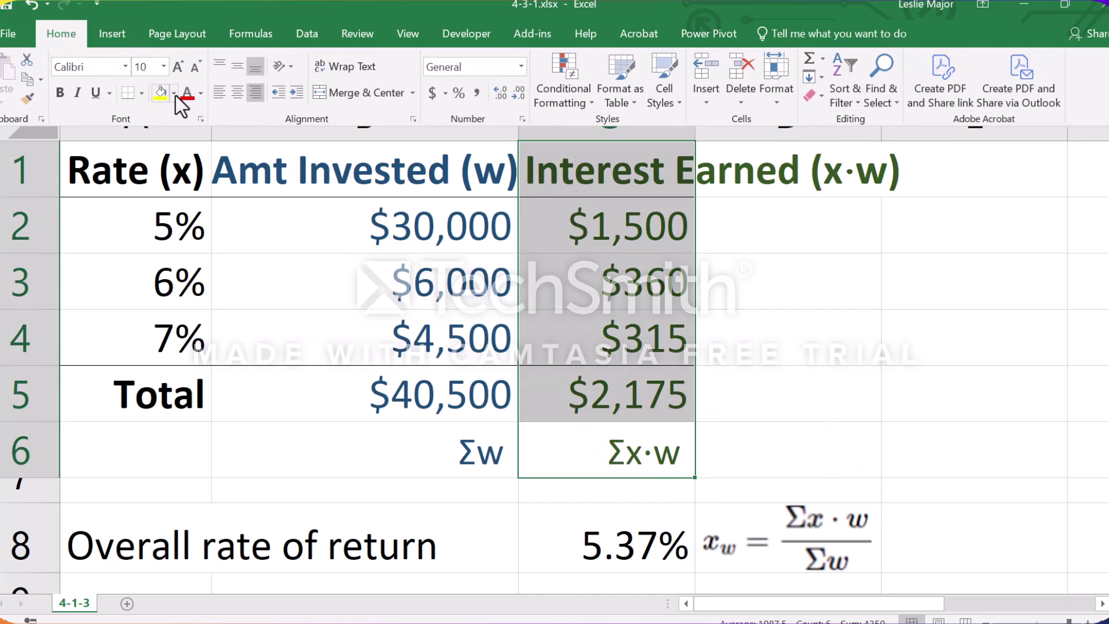
left_click(201, 93)
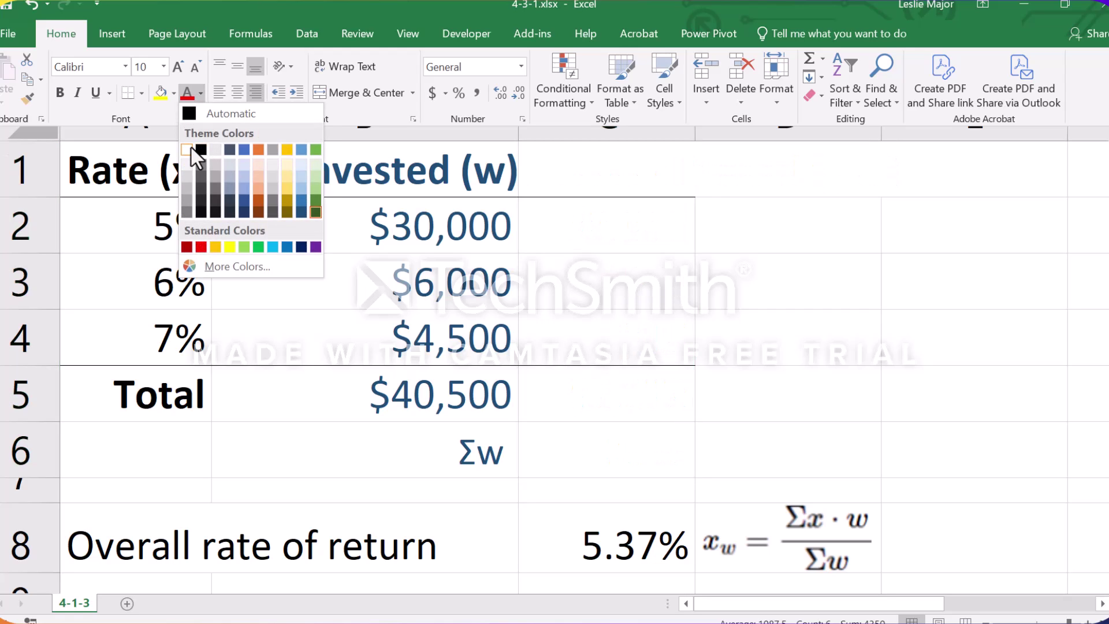
left_click(194, 149)
Replace the overall rate of return formula in C8 with a SUMPRODUCT of the rates and amounts invested, =SUMPRODUCT(A2:A4,B2:B4)
left_click(674, 525)
left_click(658, 545)
double_click(647, 543)
key("BackSpace")
key("BackSpace")
key("BackSpace")
key("BackSpace")
key("BackSpace")
type("sumprou")
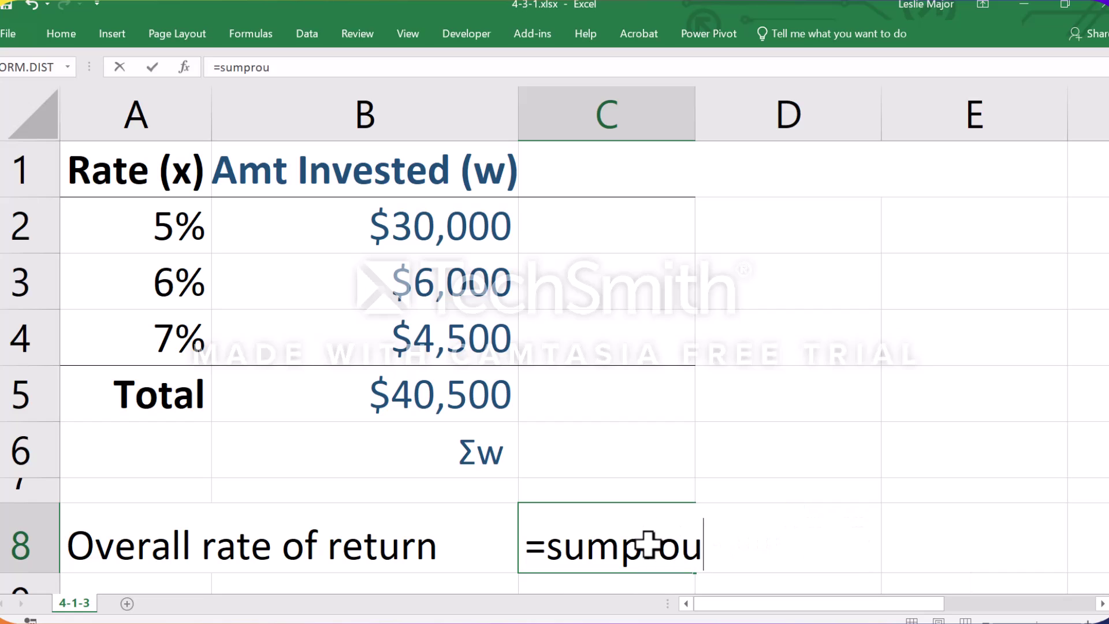
key("BackSpace")
type("duct")
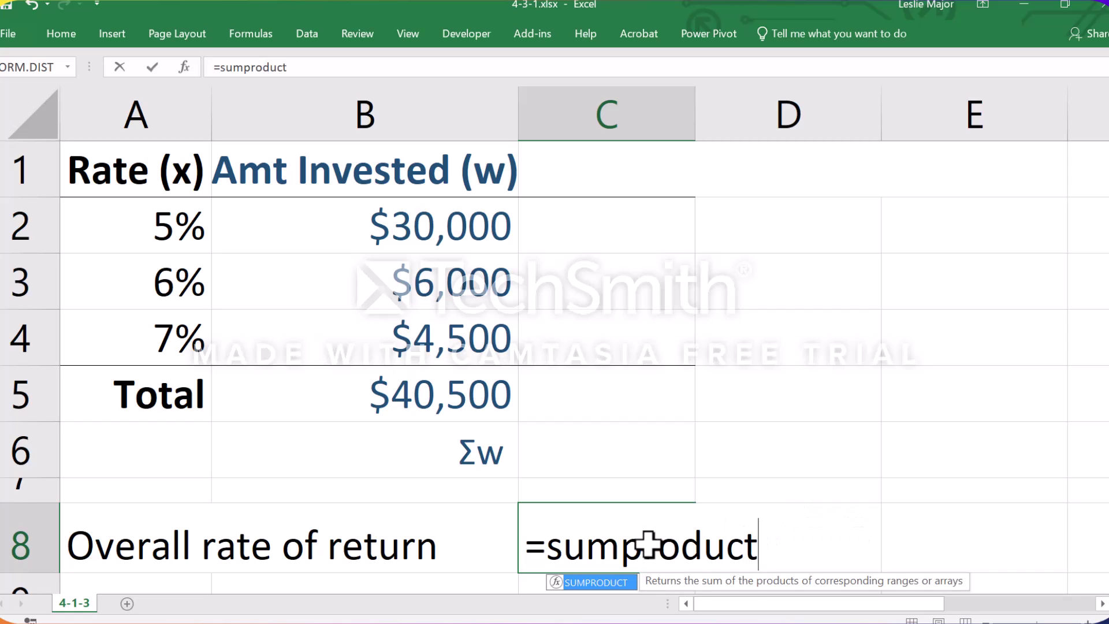
type("(")
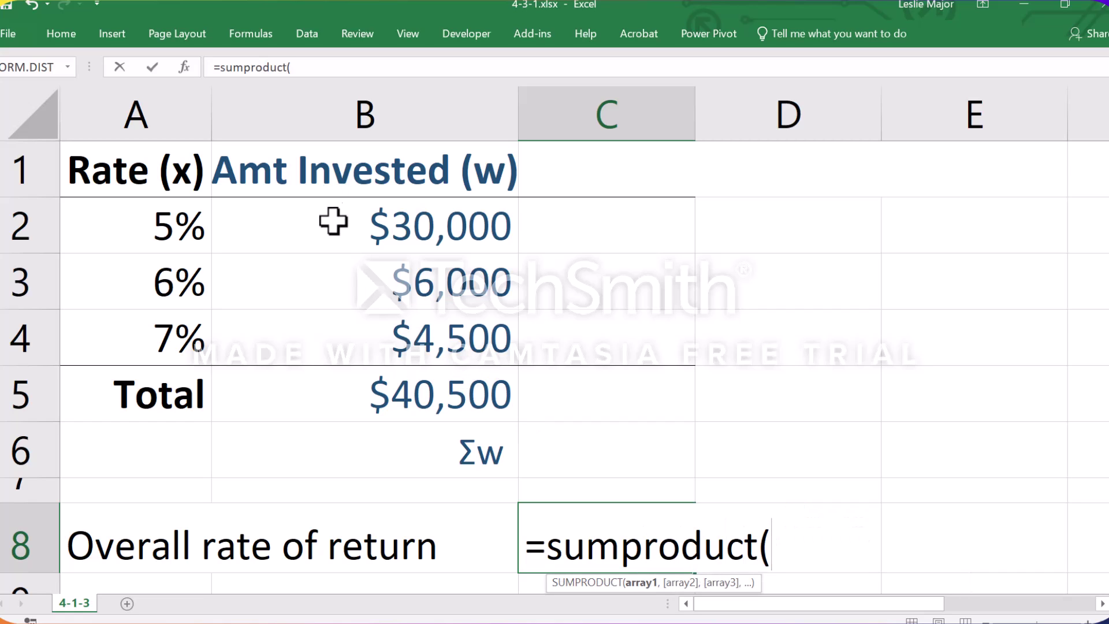
left_click_drag(160, 226, 168, 335)
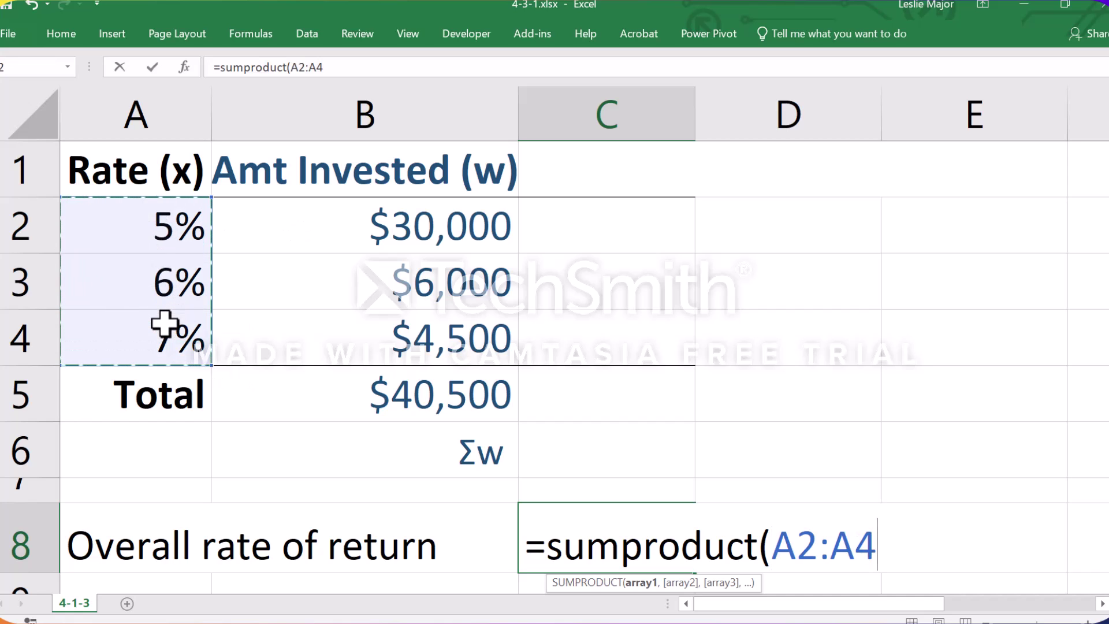
type(",")
left_click_drag(326, 235, 312, 328)
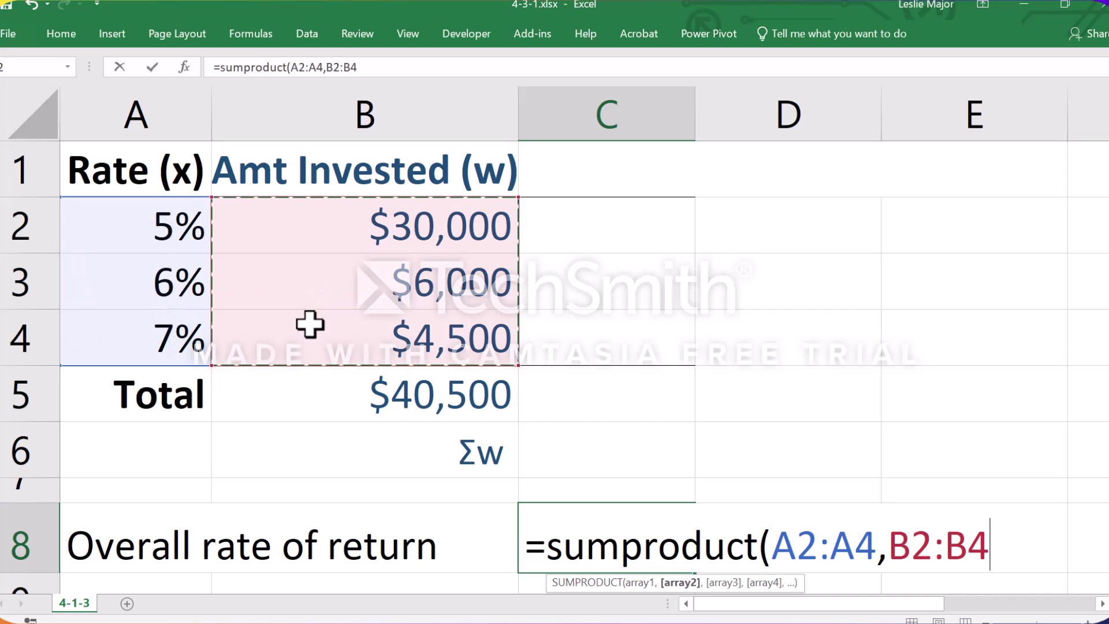
type(")")
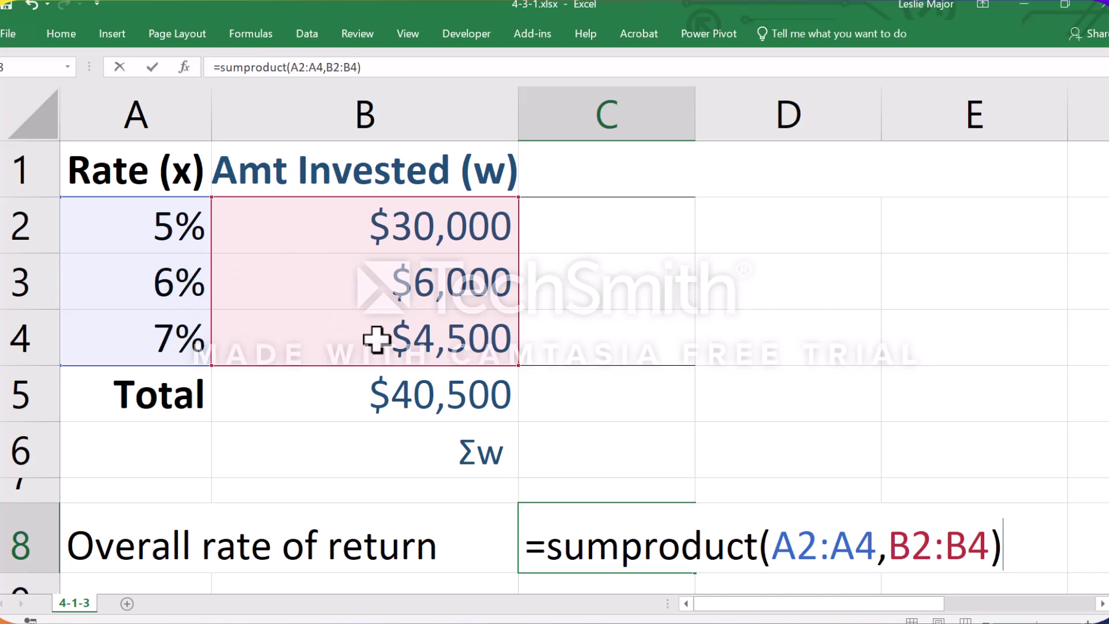
Complete the C8 formula by dividing the SUMPRODUCT by the total of the amounts invested, /SUM(B2:B4)
type("sum(")
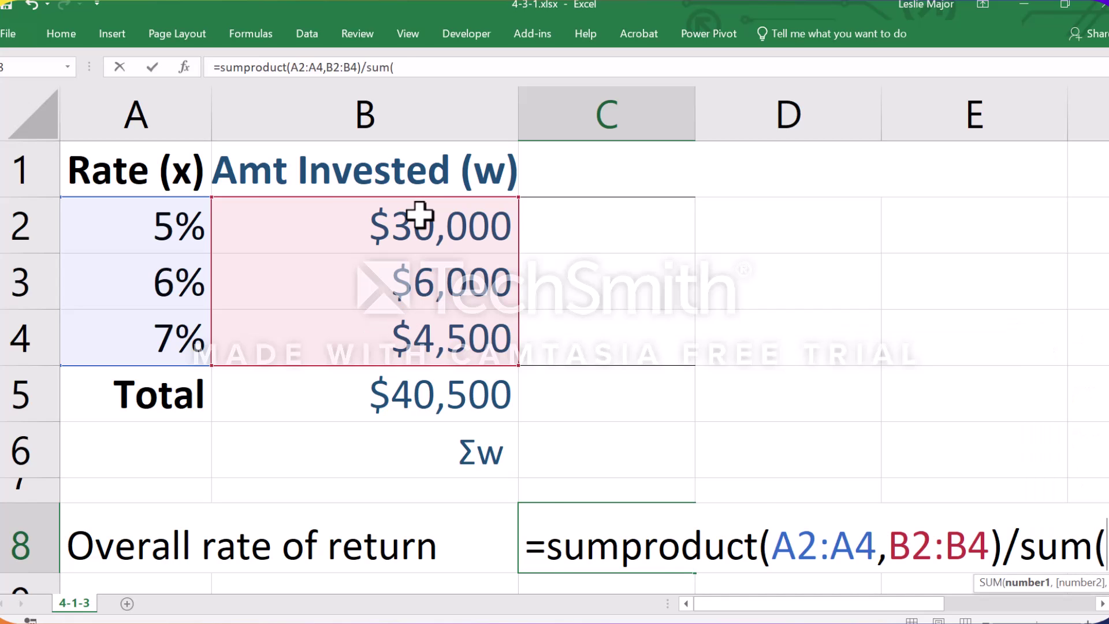
left_click_drag(487, 218, 399, 324)
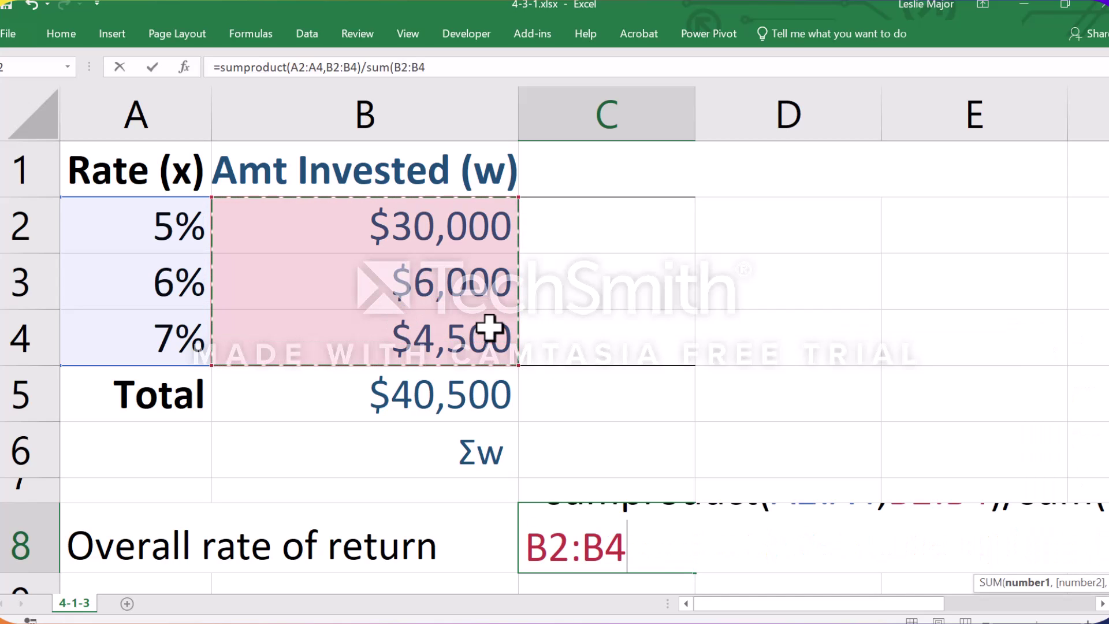
type(")")
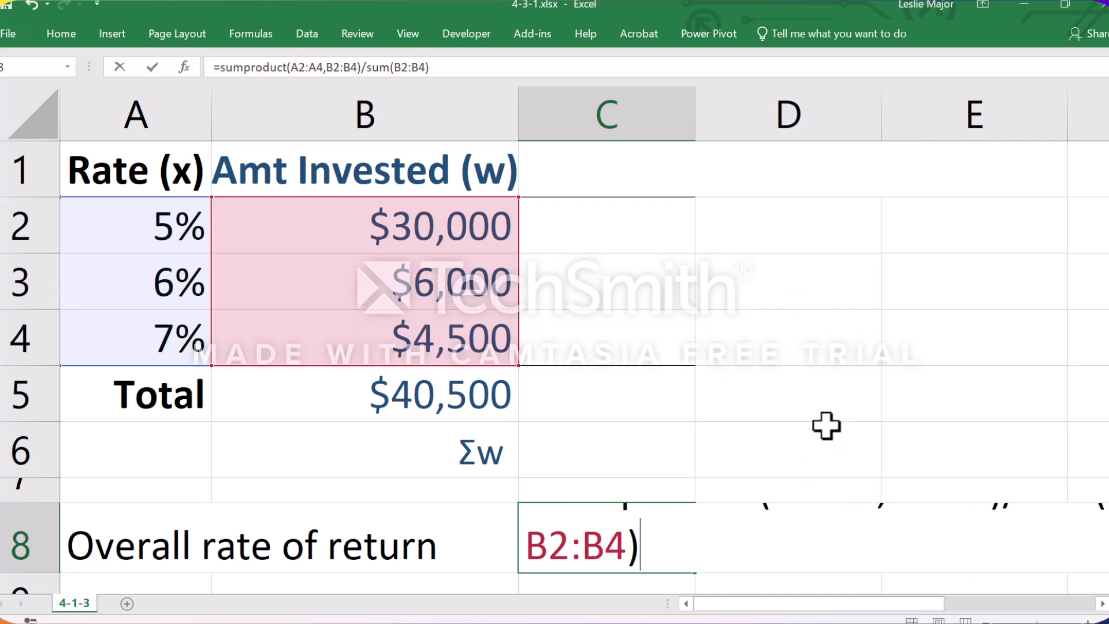
key("Return")
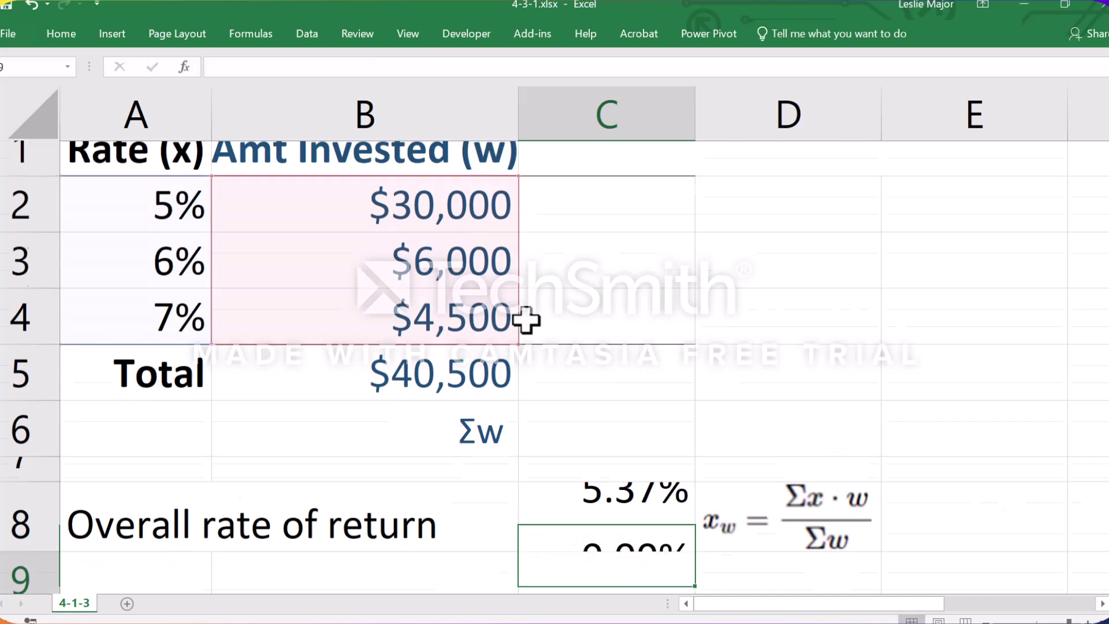
Copy the formula text from C8 and show it as text in B9, preceded by an apostrophe: '=SUMPRODUCT(A2:A4,B2:B4)/SUM(B2:B4)
scroll(649, 404, "down", 5, "ctrl")
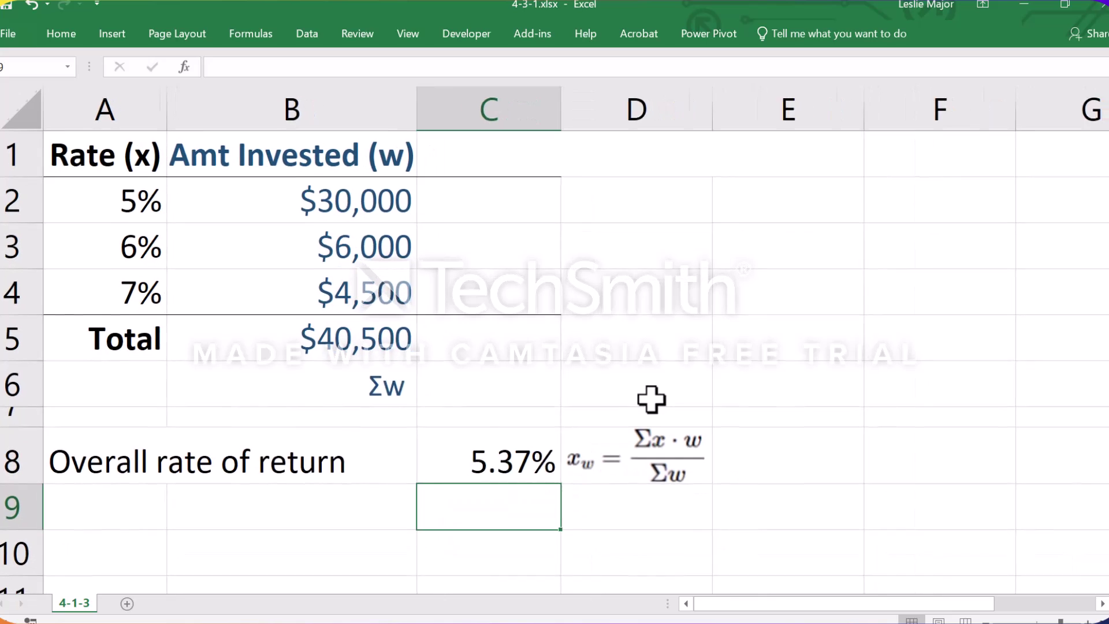
left_click(472, 433)
left_click_drag(453, 67, 145, 68)
key("ctrl+c")
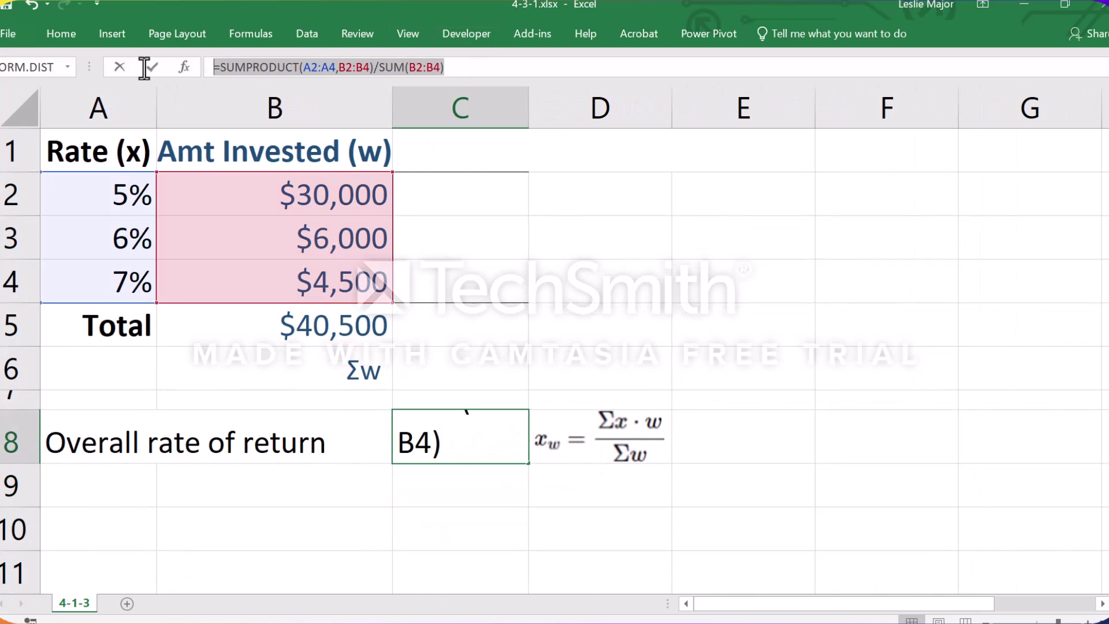
key("Return")
left_click(290, 480)
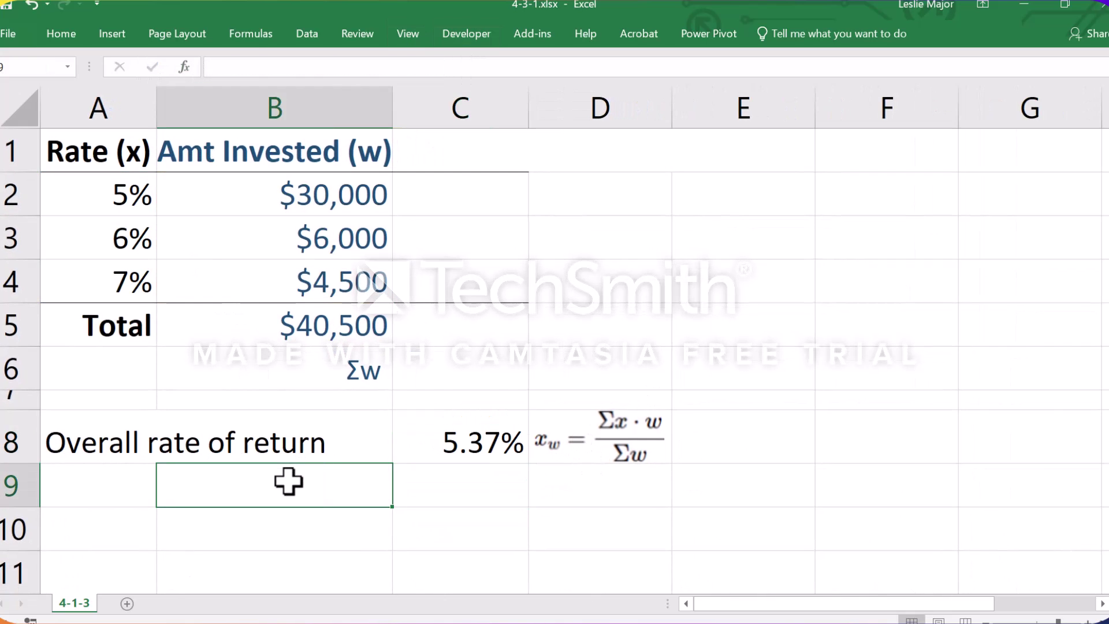
type("'")
key("ctrl+v")
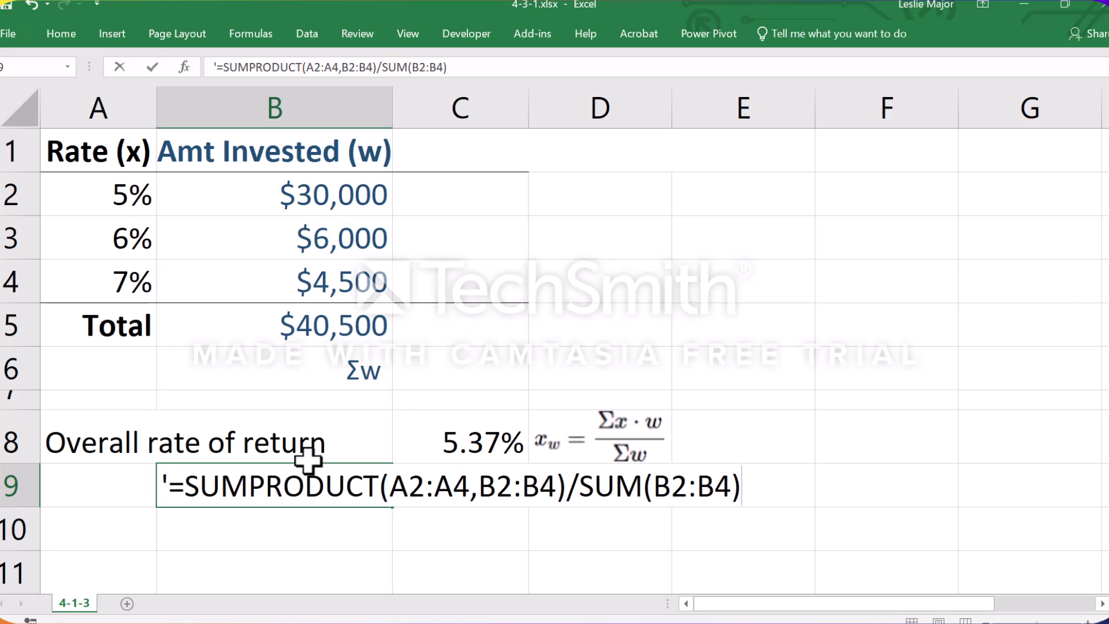
key("Return")
Set the font color of the formula text in B9 and the overall rate of return in C8 to dark blue
left_click(287, 481)
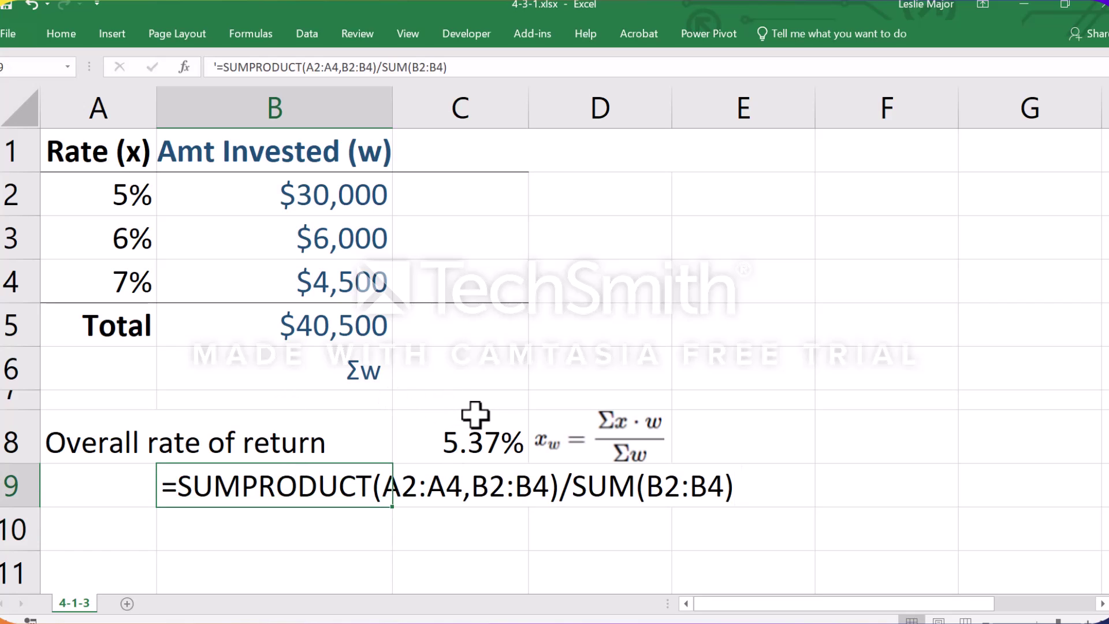
left_click(481, 420, "ctrl")
left_click(61, 33)
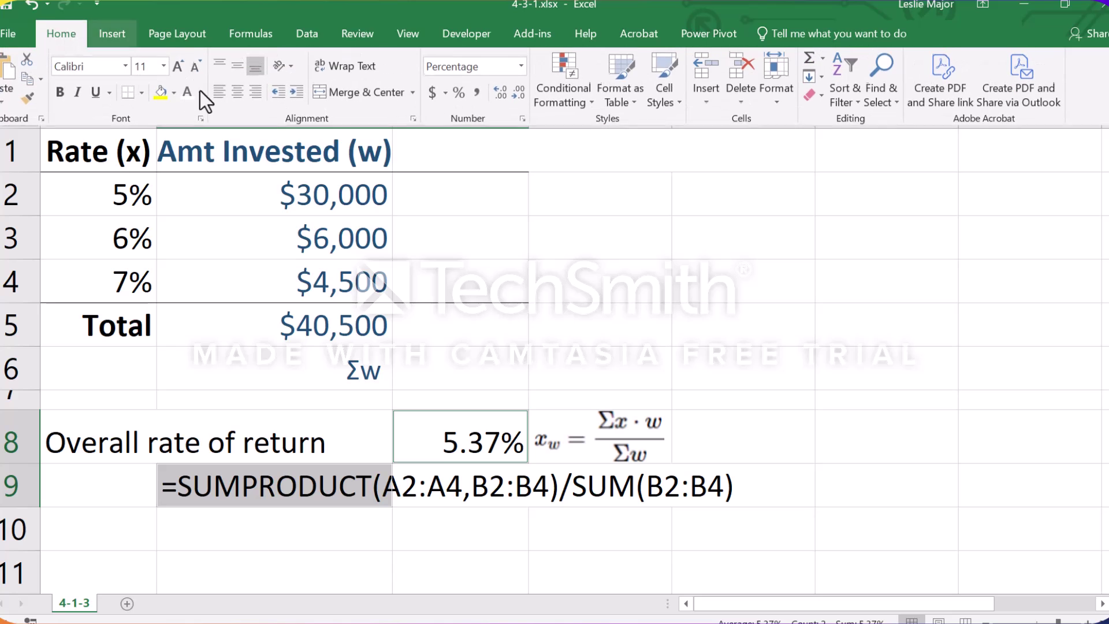
left_click(201, 94)
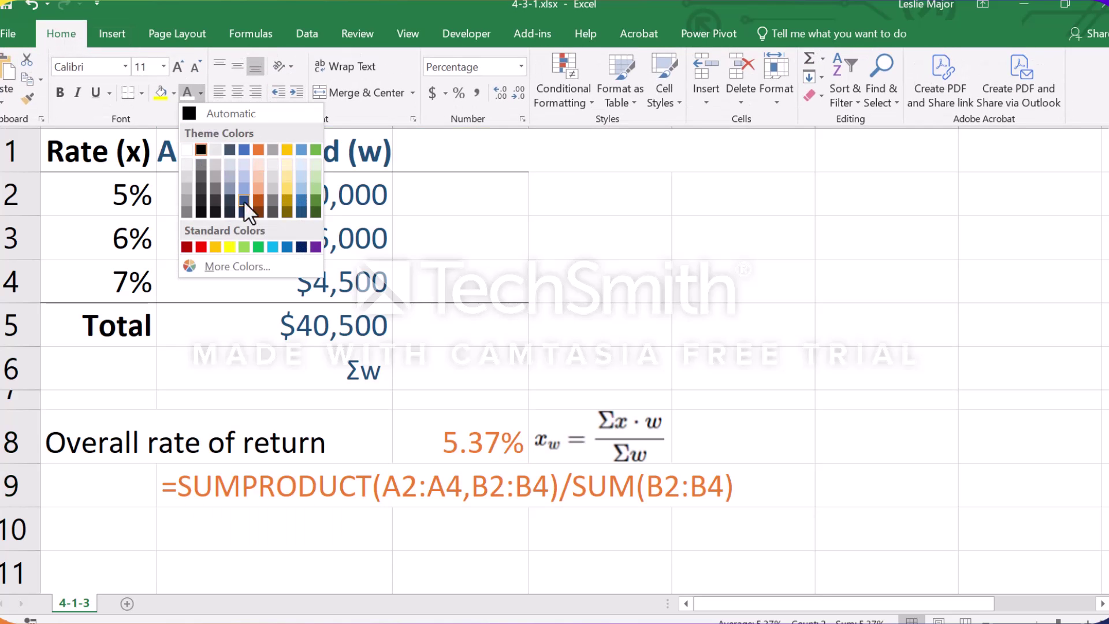
left_click(301, 214)
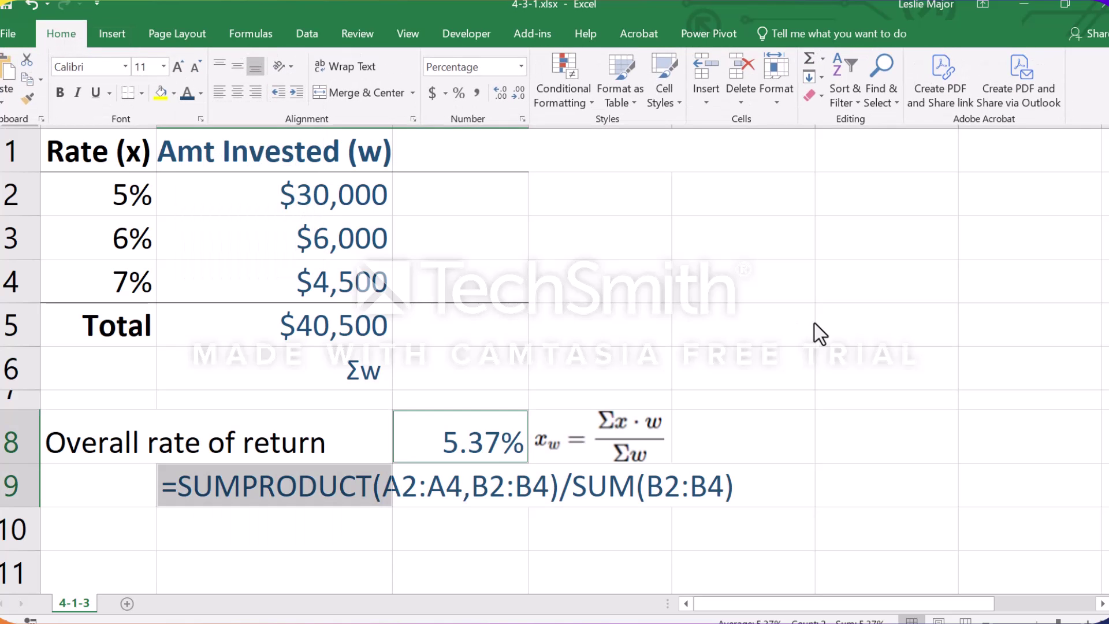
Examine the SUMPRODUCT formula in C8 and the ranges it refers to, leaving the formula as it is
left_click(668, 383)
left_click(421, 451)
double_click(421, 452)
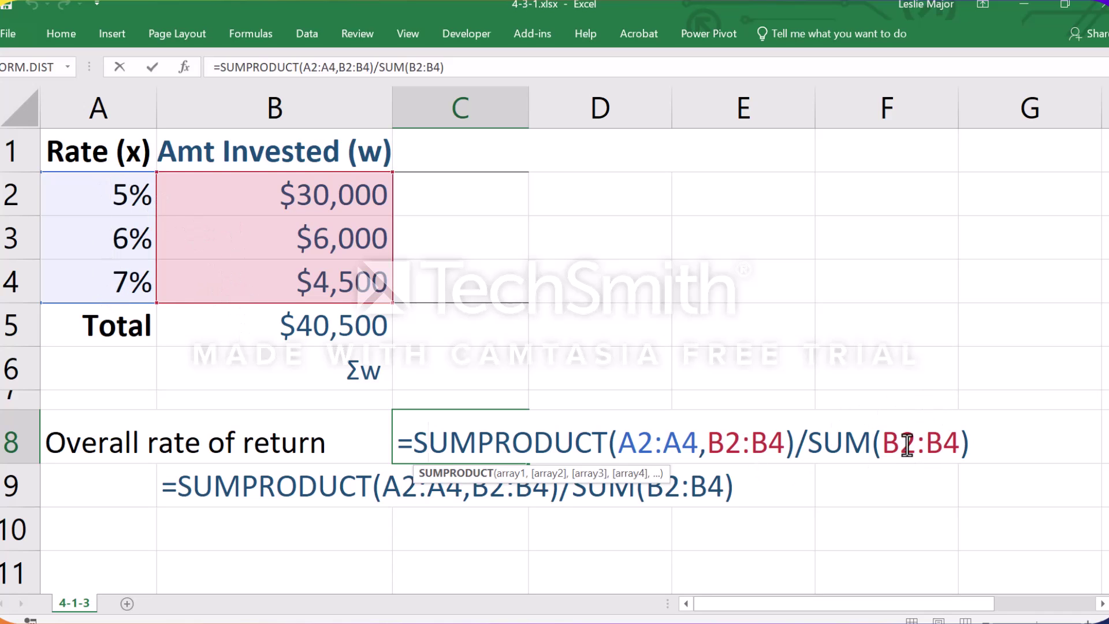
key("Return")
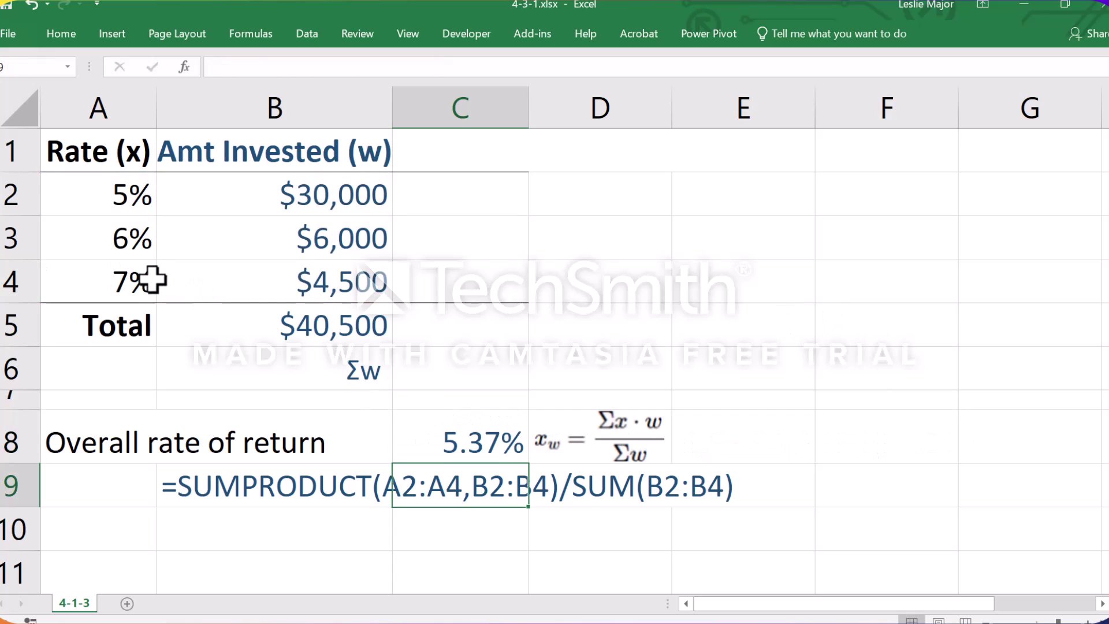